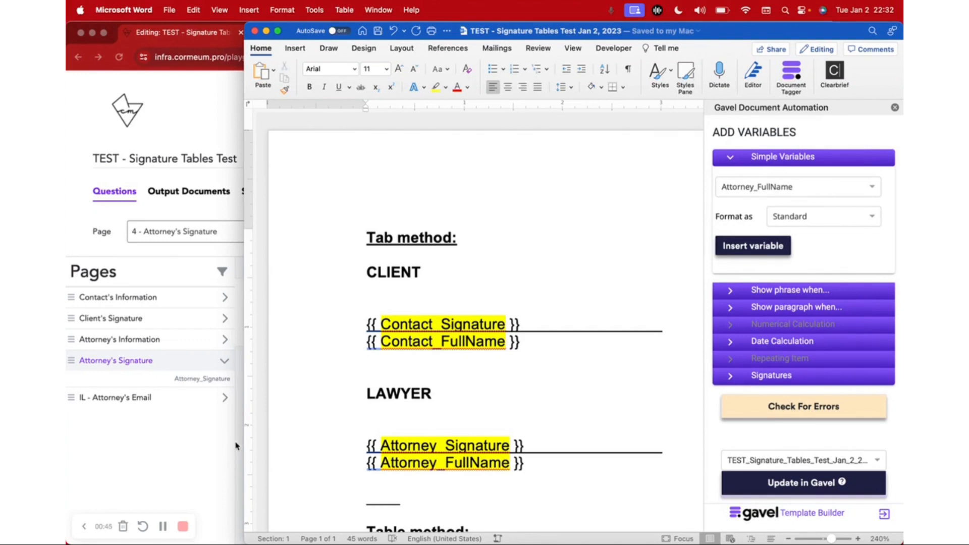
Step: Underline the [Client's Signature] placeholder in the Template section
{"action": "scroll", "coordinate": [464, 359], "scroll_direction": "down", "scroll_amount": 5}
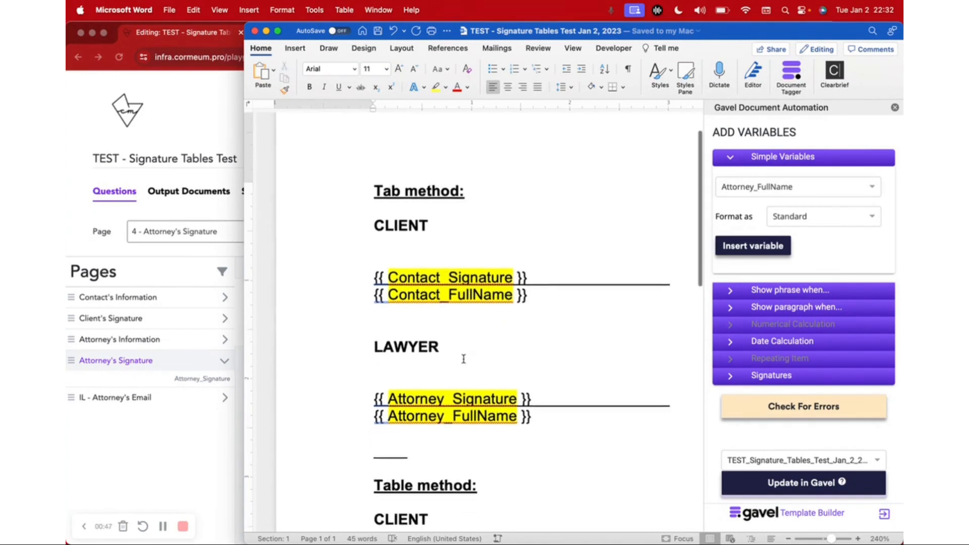
{"action": "scroll", "coordinate": [463, 359], "scroll_direction": "down", "scroll_amount": 20}
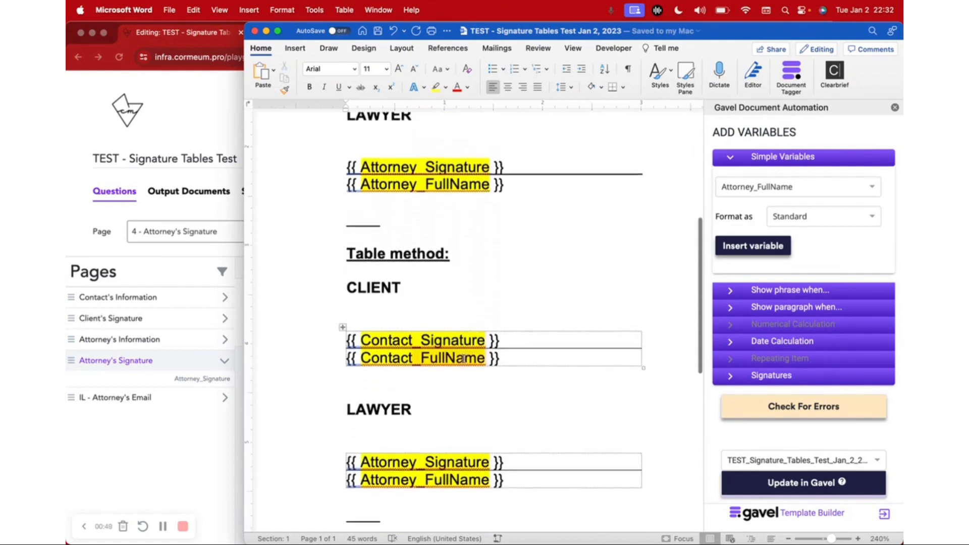
{"action": "scroll", "coordinate": [463, 359], "scroll_direction": "down", "scroll_amount": 6}
{"action": "scroll", "coordinate": [463, 359], "scroll_direction": "up", "scroll_amount": 3}
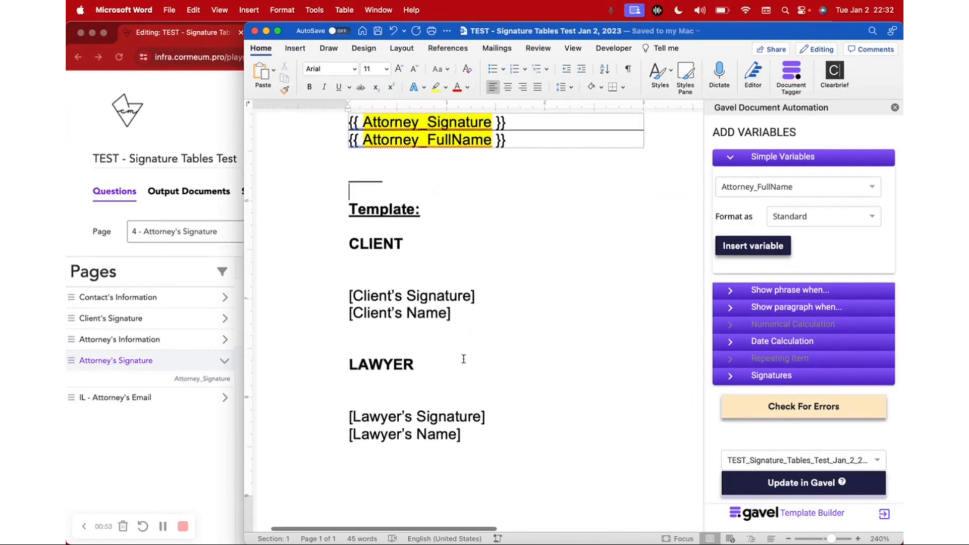
{"action": "scroll", "coordinate": [463, 359], "scroll_direction": "up", "scroll_amount": 5}
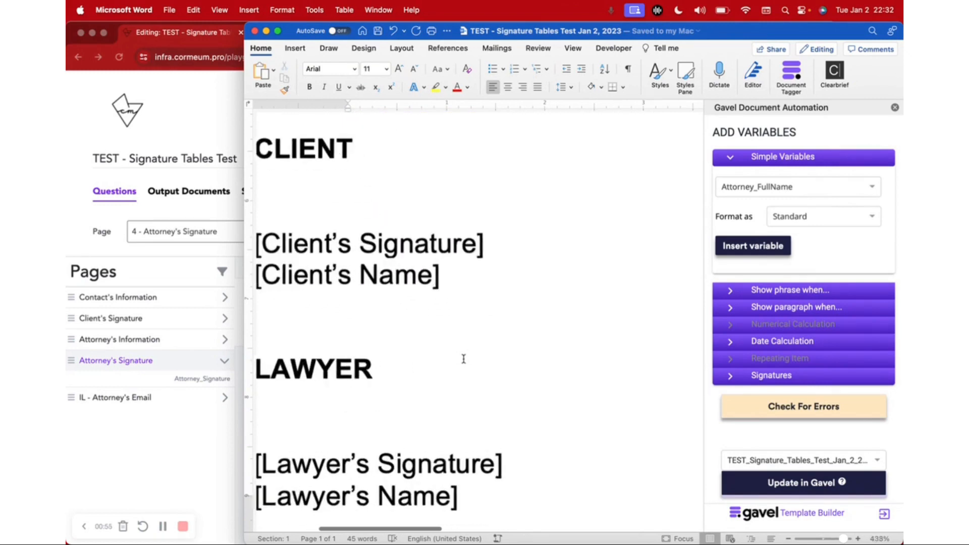
{"action": "scroll", "coordinate": [464, 359], "scroll_direction": "left", "scroll_amount": 2}
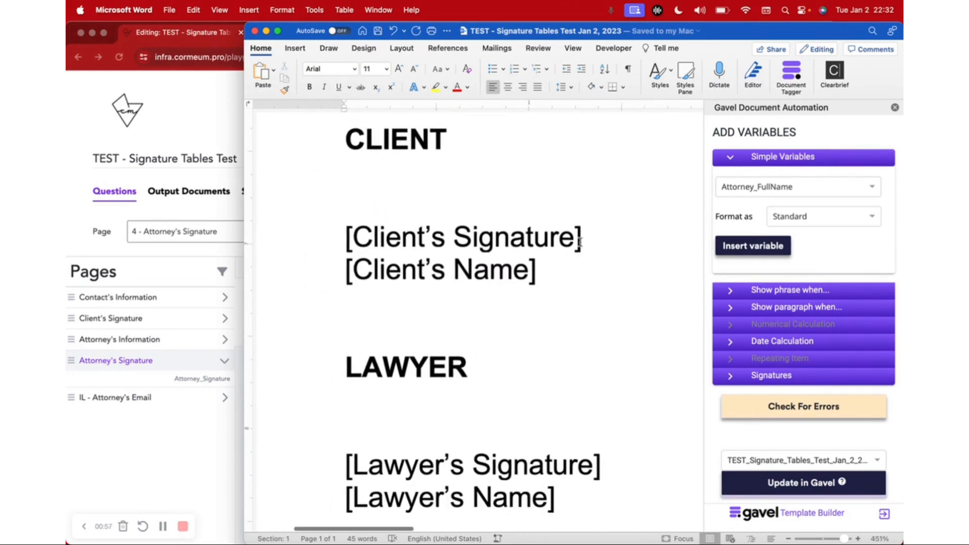
{"action": "left_click_drag", "start_coordinate": [348, 232], "coordinate": [588, 239]}
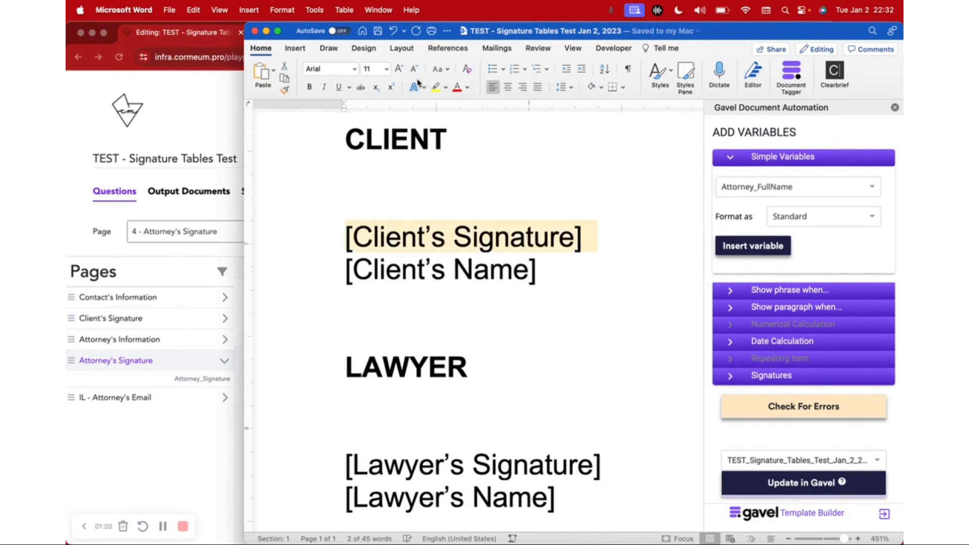
{"action": "left_click", "coordinate": [339, 87]}
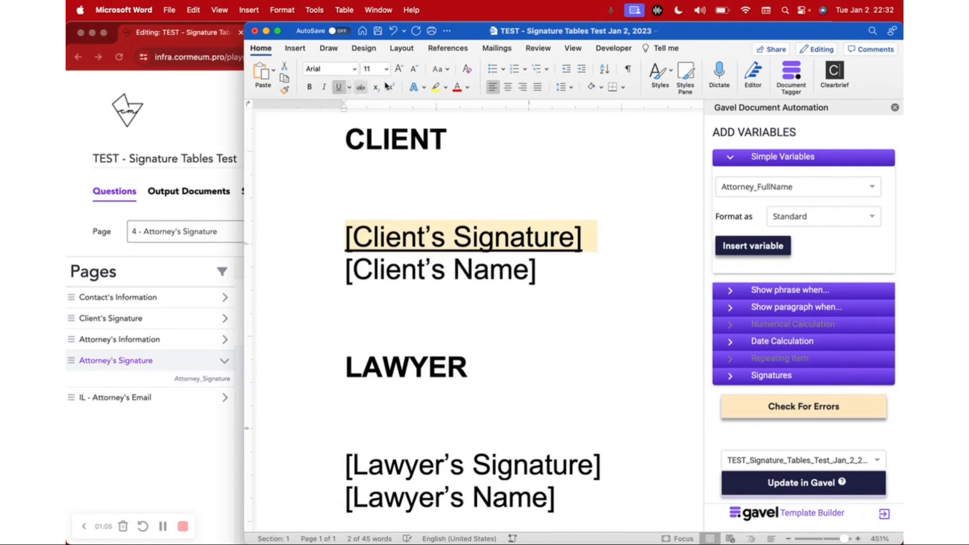
{"action": "left_click", "coordinate": [594, 239]}
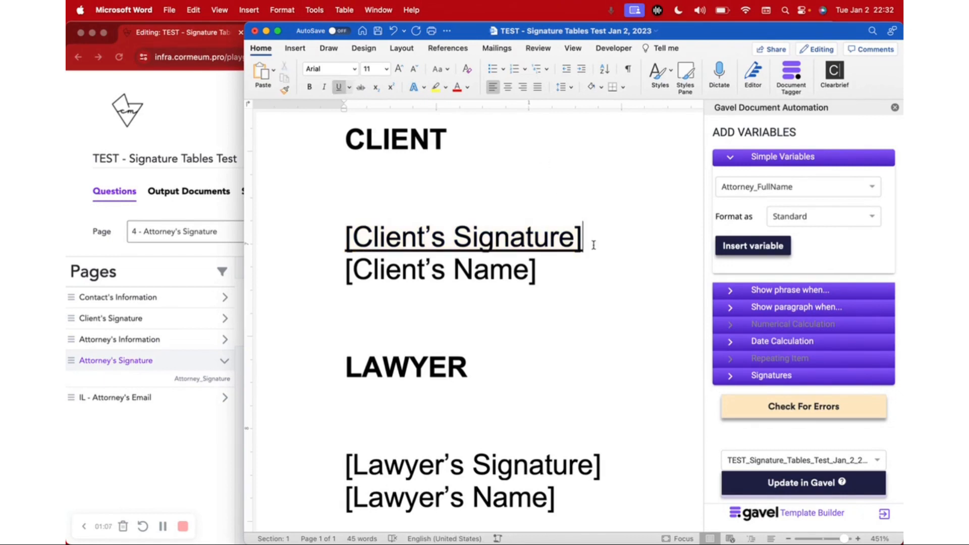
Step: Underline the [Lawyer's Signature] placeholder and extend its signature line with two tabs
{"action": "scroll", "coordinate": [599, 240], "scroll_direction": "down", "scroll_amount": 5}
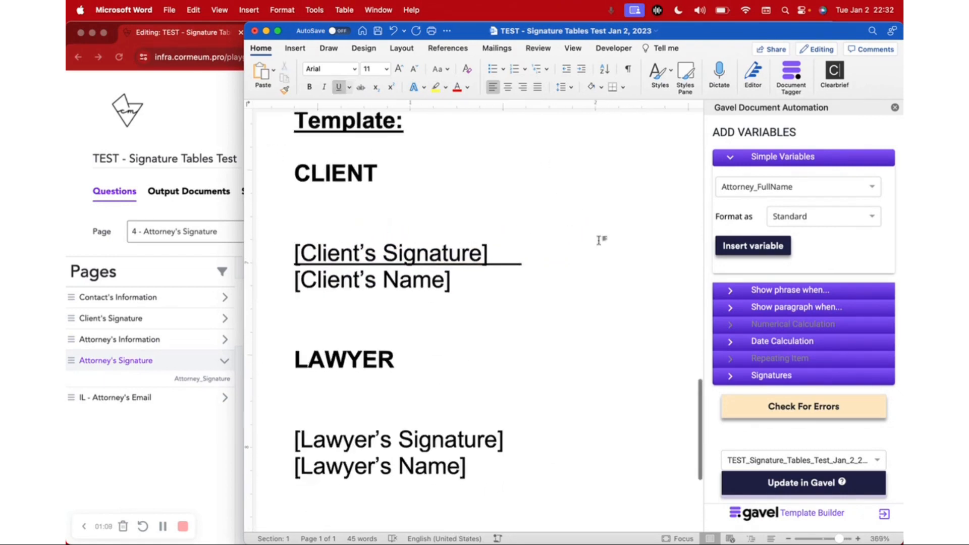
{"action": "scroll", "coordinate": [599, 253], "scroll_direction": "down", "scroll_amount": 4}
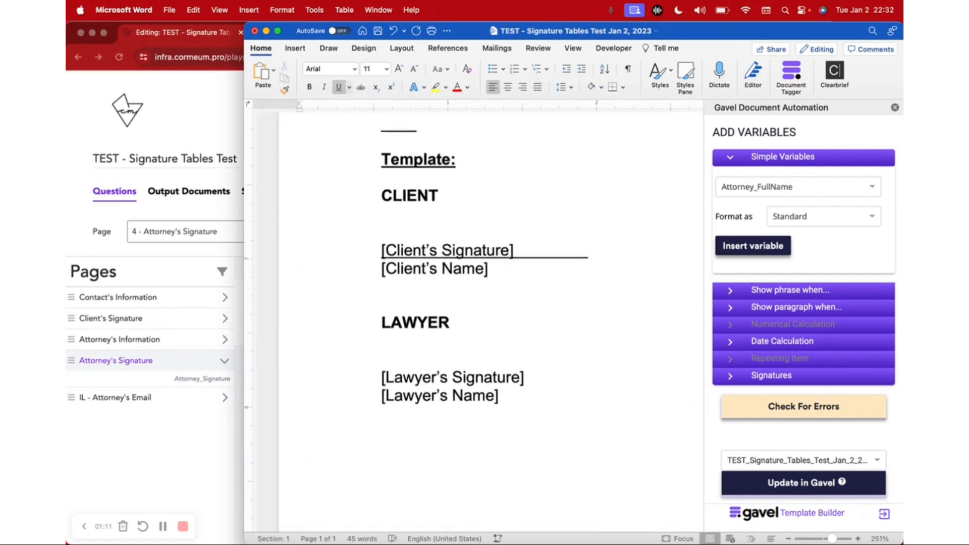
{"action": "left_click_drag", "start_coordinate": [529, 374], "coordinate": [380, 379]}
{"action": "left_click", "coordinate": [339, 87]}
{"action": "left_click", "coordinate": [537, 377]}
{"action": "key", "text": "Tab"}
{"action": "key", "text": "Tab"}
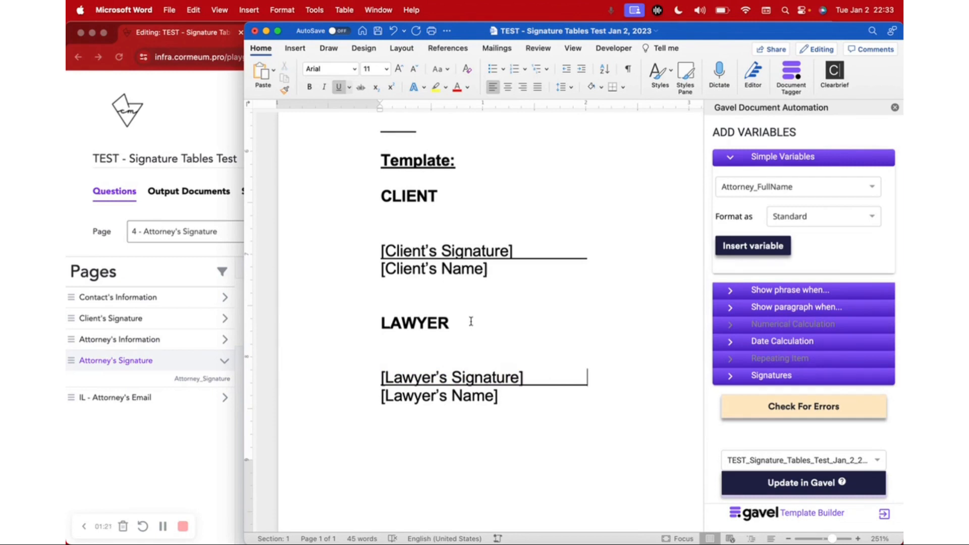
Step: In the browser's test run of the interview, redraw the client's signature and continue
{"action": "scroll", "coordinate": [471, 321], "scroll_direction": "up", "scroll_amount": 2}
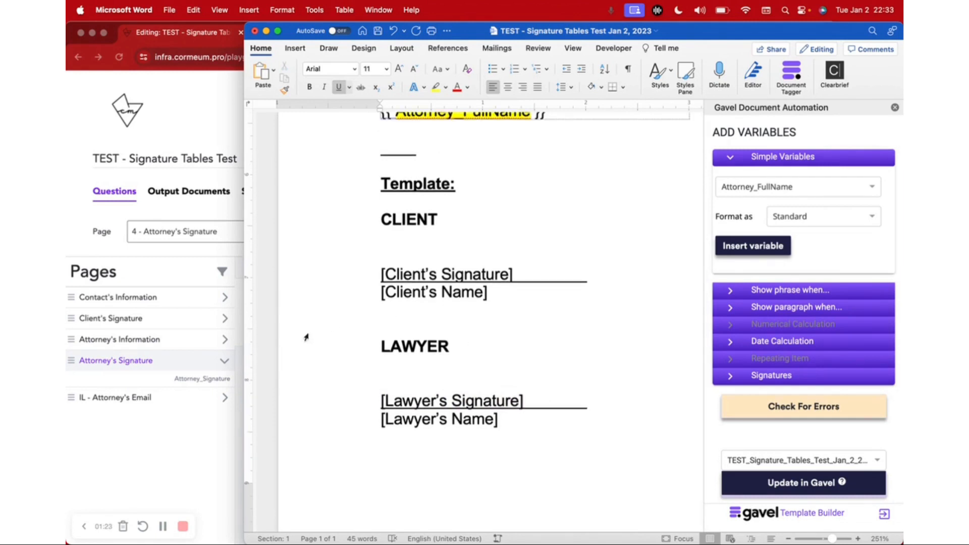
{"action": "left_click", "coordinate": [211, 435]}
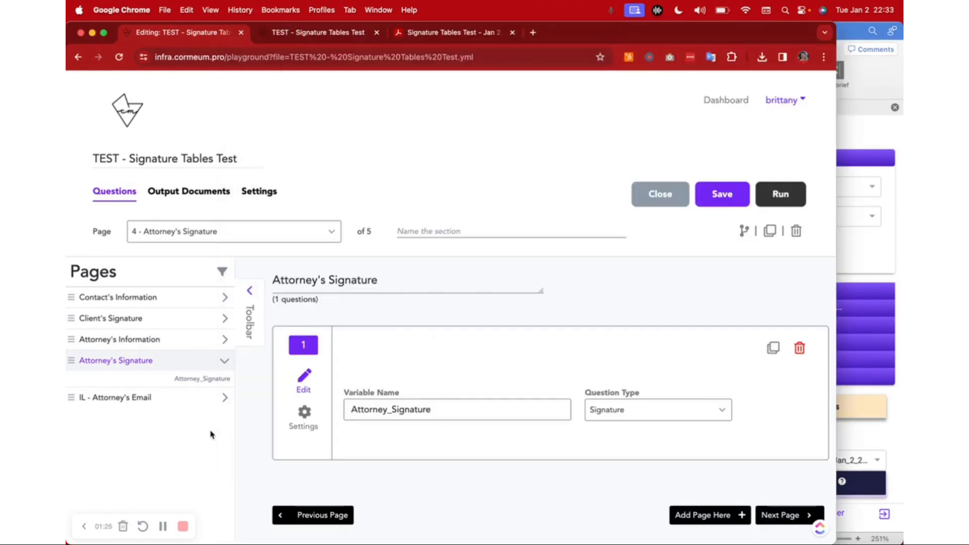
{"action": "left_click", "coordinate": [326, 36]}
{"action": "left_click", "coordinate": [162, 203]}
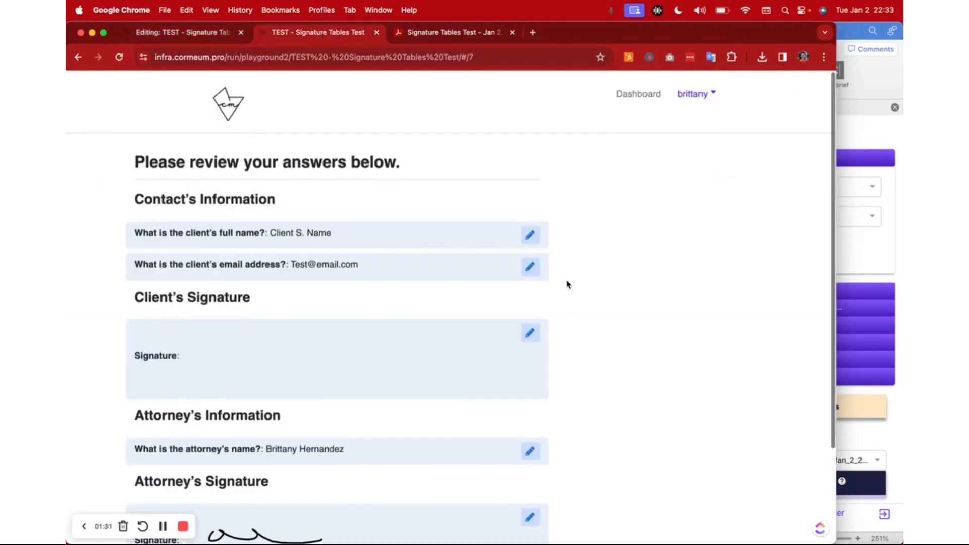
{"action": "left_click", "coordinate": [530, 334]}
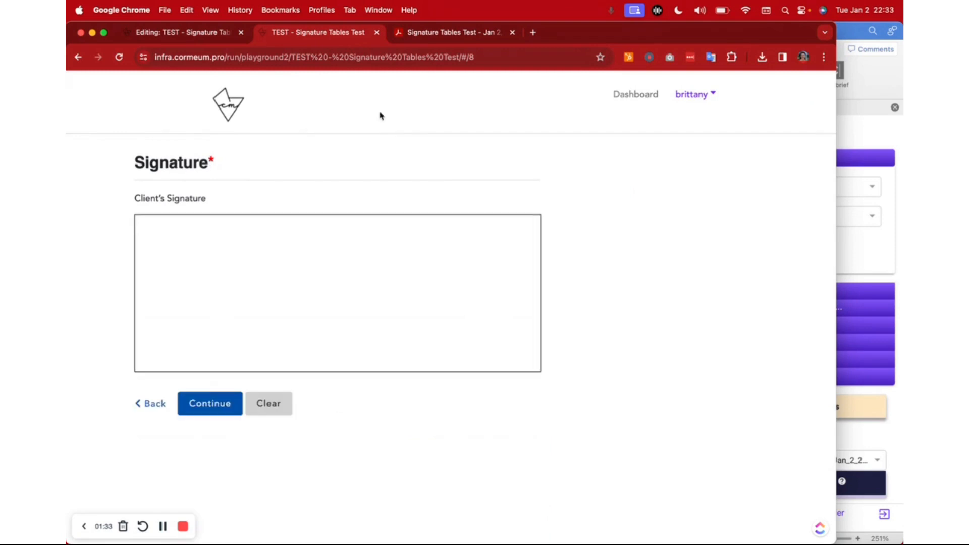
{"action": "mouse_move", "coordinate": [190, 239]}
{"action": "left_mouse_down"}
{"action": "mouse_move", "coordinate": [357, 247]}
{"action": "mouse_move", "coordinate": [411, 277]}
{"action": "left_mouse_up"}
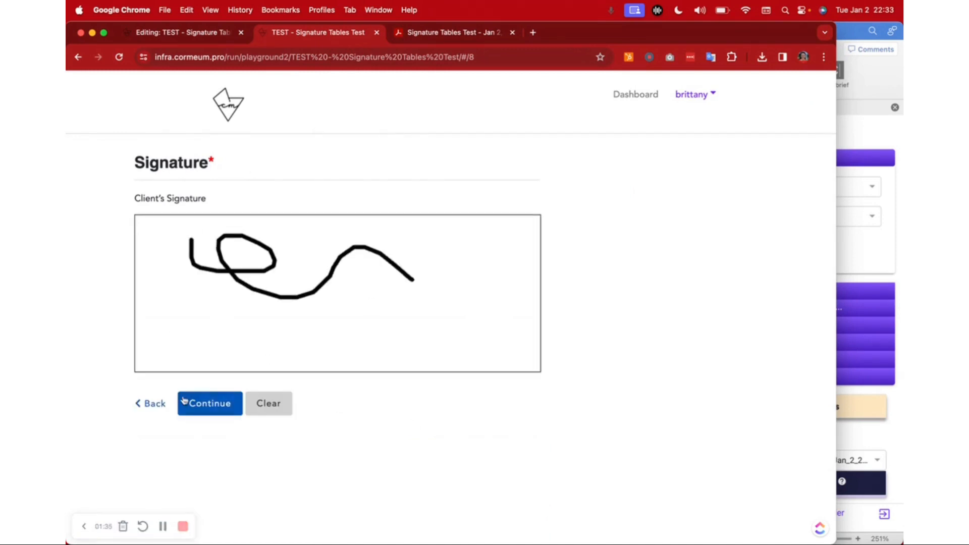
{"action": "left_click", "coordinate": [182, 403]}
Step: Continue past the answer review page to generate the signed document
{"action": "scroll", "coordinate": [396, 370], "scroll_direction": "down", "scroll_amount": 5}
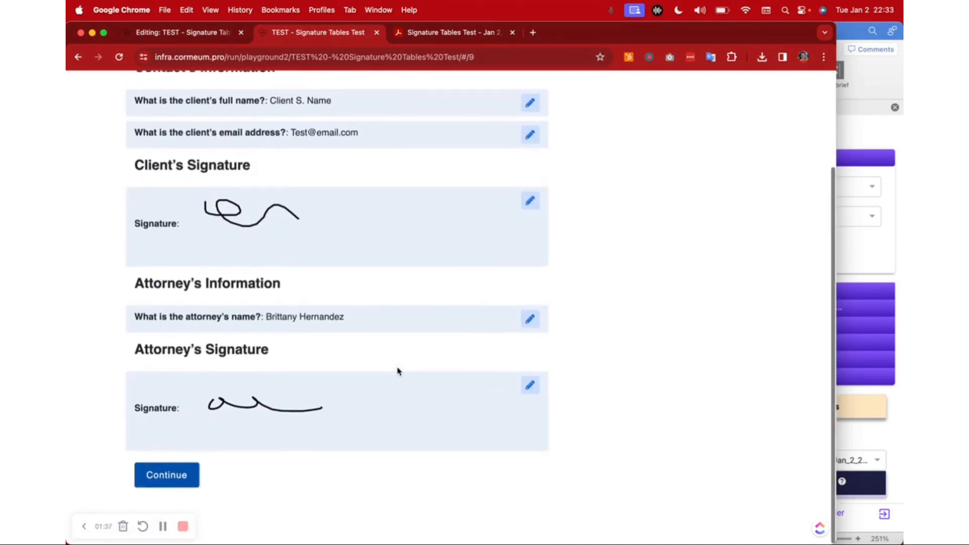
{"action": "left_click", "coordinate": [188, 485]}
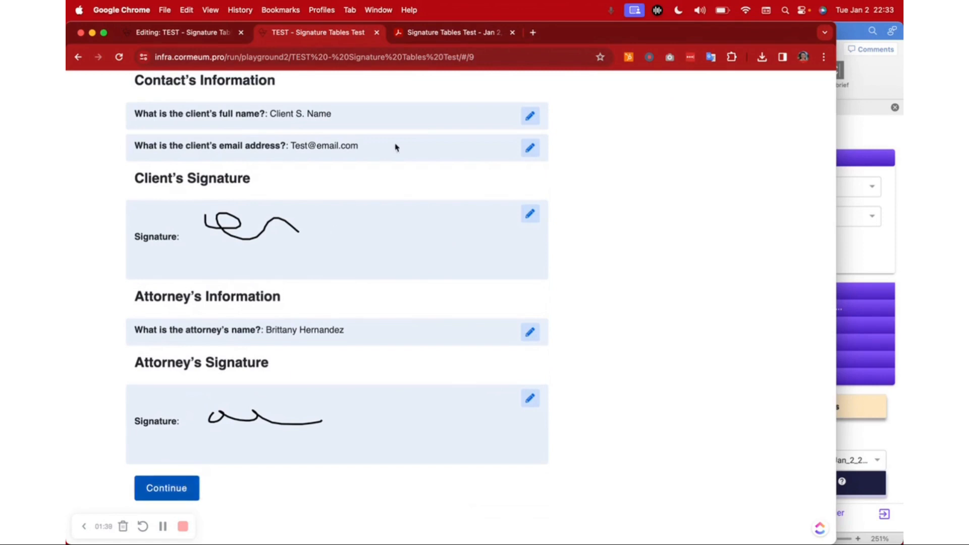
{"action": "scroll", "coordinate": [306, 253], "scroll_direction": "up", "scroll_amount": 5}
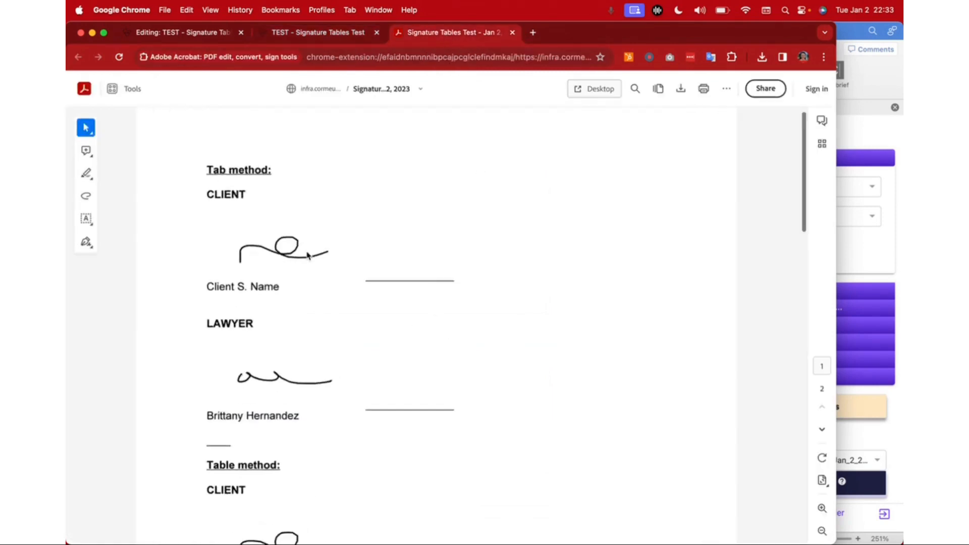
Step: Examine the signature blocks of the Tab method and Table method in the generated PDF
{"action": "scroll", "coordinate": [307, 252], "scroll_direction": "up", "scroll_amount": 1}
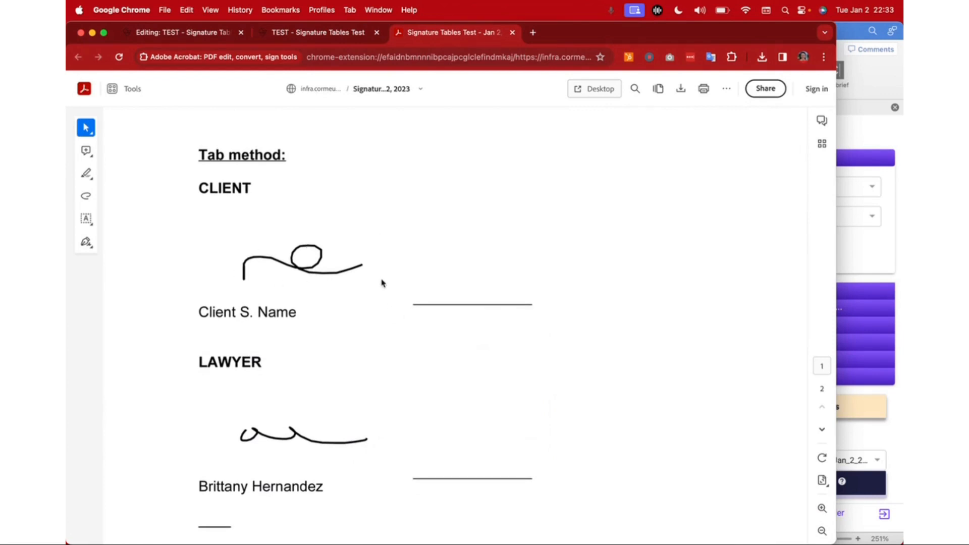
{"action": "scroll", "coordinate": [388, 328], "scroll_direction": "down", "scroll_amount": 2}
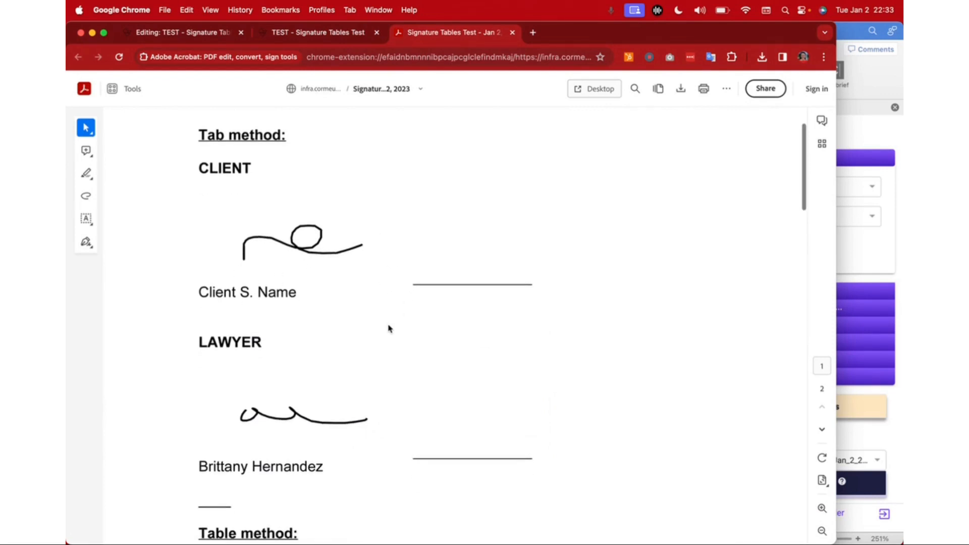
{"action": "scroll", "coordinate": [388, 328], "scroll_direction": "down", "scroll_amount": 10}
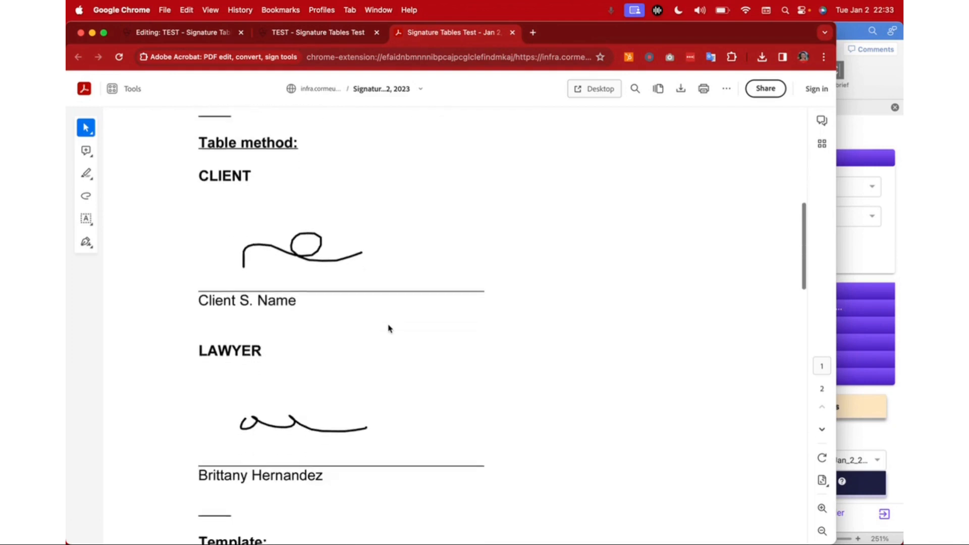
{"action": "scroll", "coordinate": [331, 272], "scroll_direction": "down", "scroll_amount": 3}
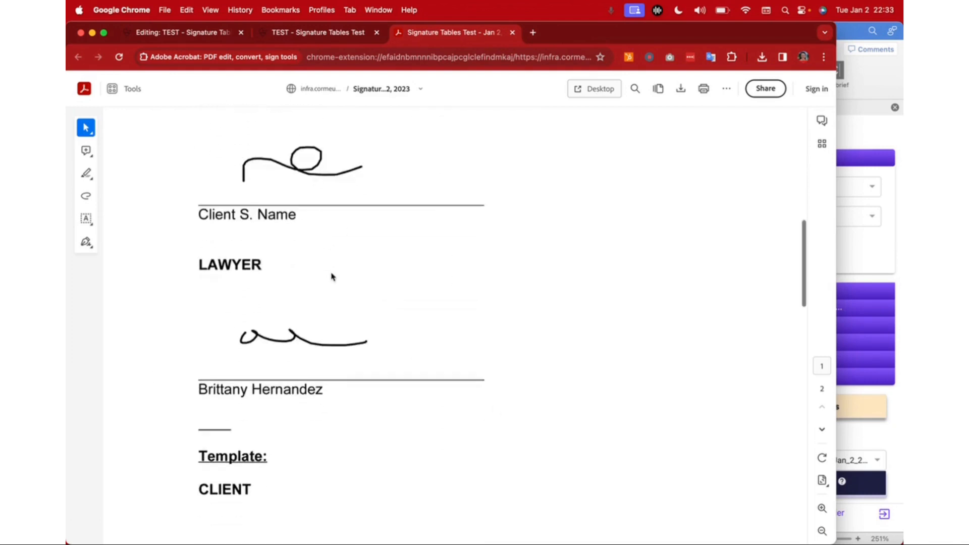
Step: Back in the Word template, undo the recent underline and tab edits to the Template placeholders
{"action": "left_click", "coordinate": [847, 36]}
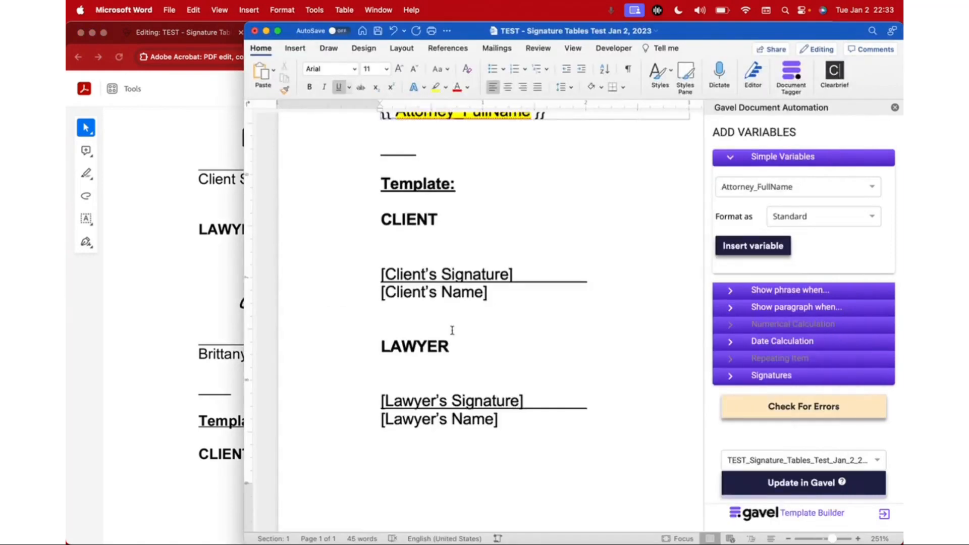
{"action": "scroll", "coordinate": [452, 332], "scroll_direction": "up", "scroll_amount": 3}
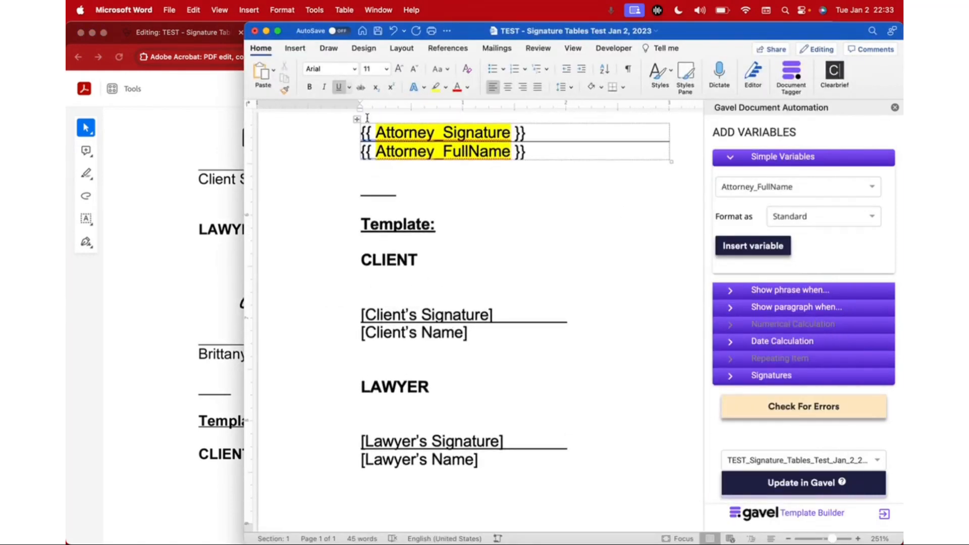
{"action": "left_click", "coordinate": [404, 31]}
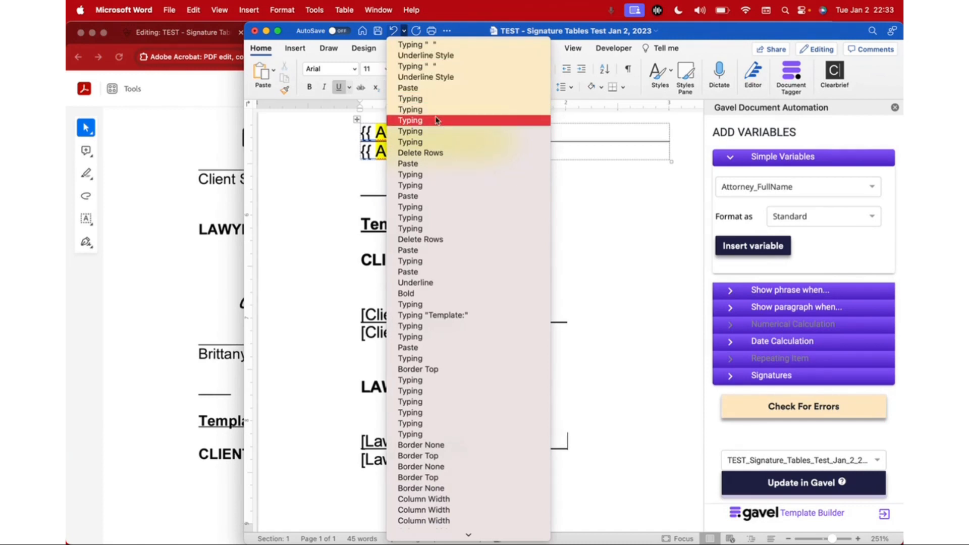
{"action": "left_click", "coordinate": [431, 78]}
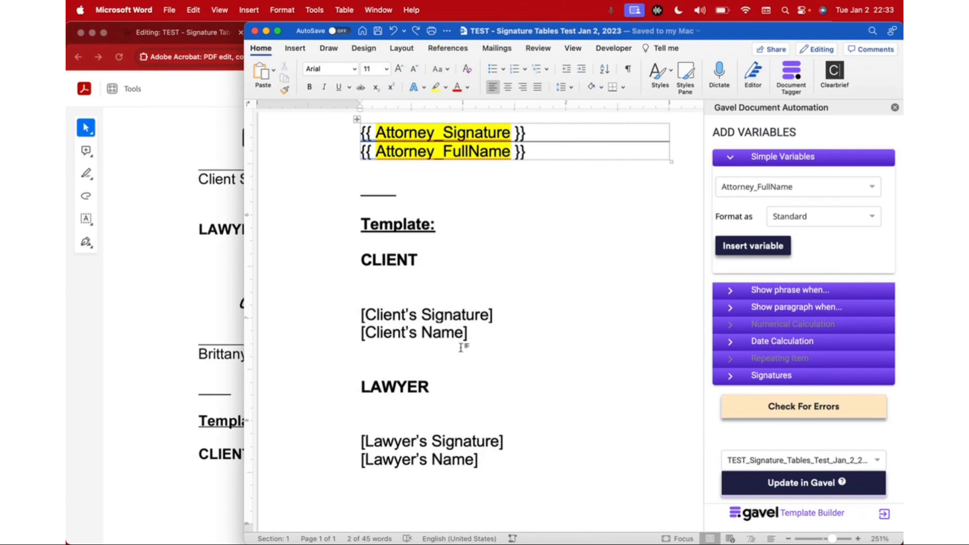
Step: Convert the [Client's Signature] and [Client's Name] lines into a one-column table
{"action": "mouse_move", "coordinate": [359, 311]}
{"action": "left_mouse_down"}
{"action": "mouse_move", "coordinate": [430, 311]}
{"action": "mouse_move", "coordinate": [474, 320]}
{"action": "mouse_move", "coordinate": [480, 333]}
{"action": "left_mouse_up"}
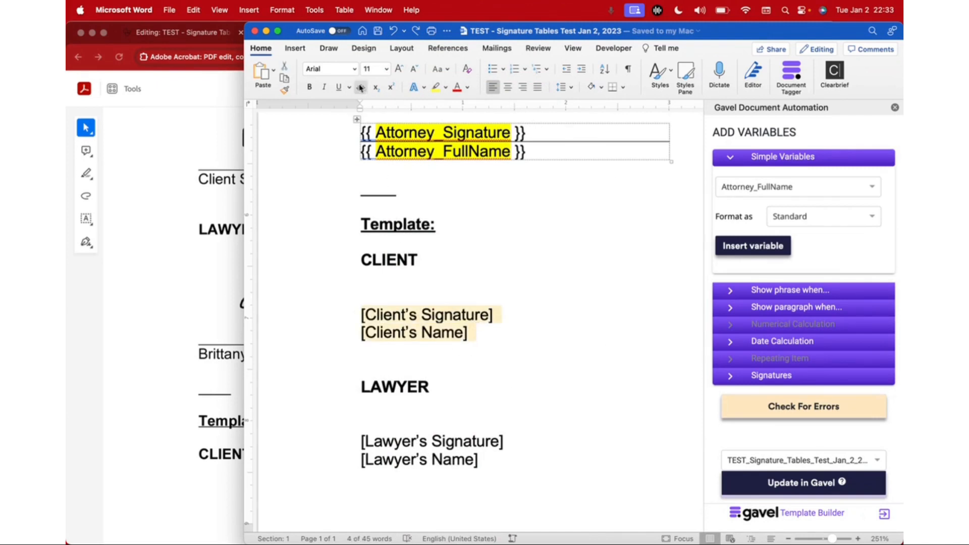
{"action": "left_click", "coordinate": [295, 49]}
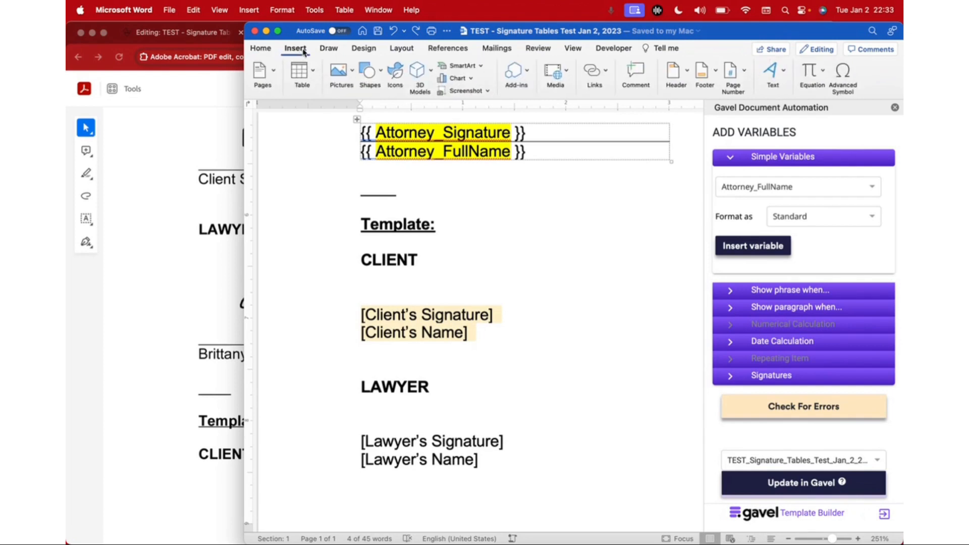
{"action": "left_click", "coordinate": [314, 73]}
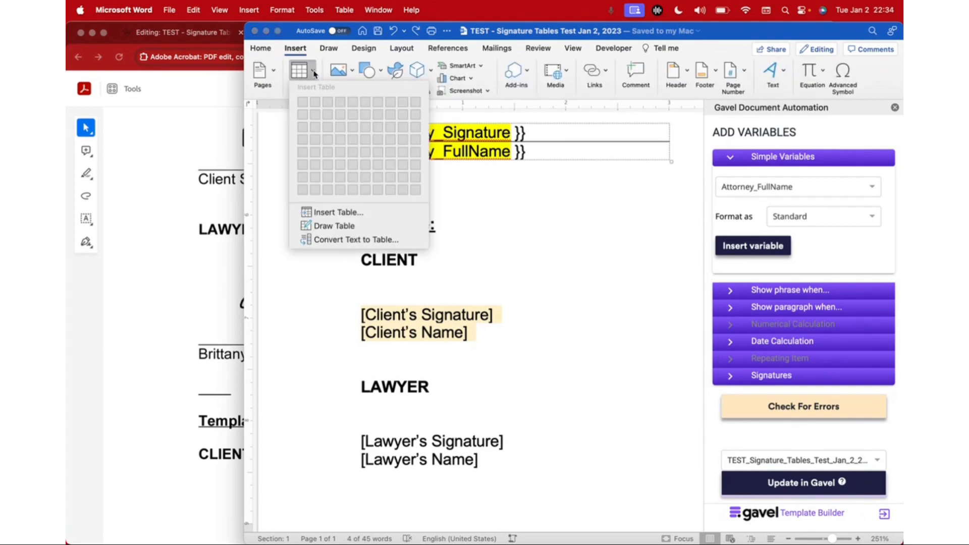
{"action": "left_click", "coordinate": [355, 241]}
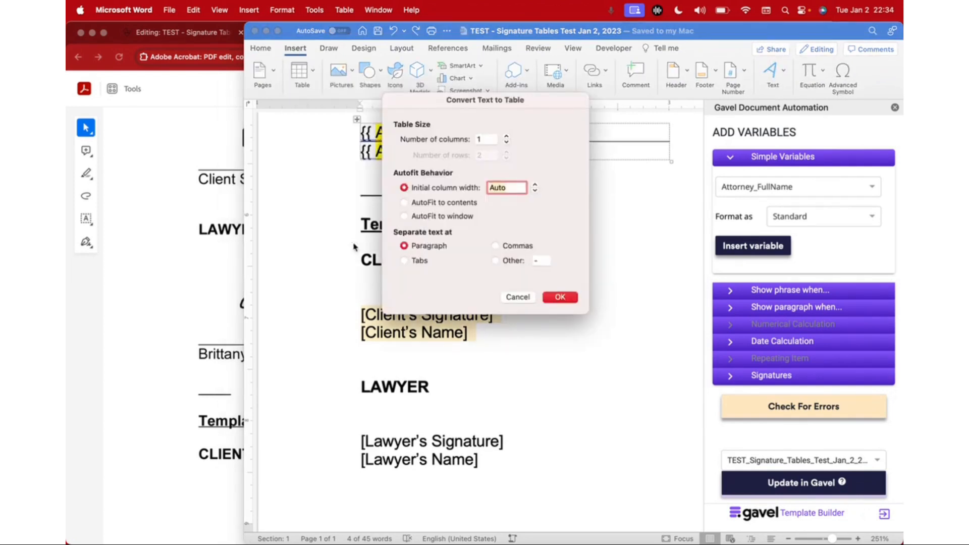
{"action": "left_click", "coordinate": [558, 298]}
Step: Narrow the new client placeholder table to about the width of the Table method tables
{"action": "scroll", "coordinate": [553, 409], "scroll_direction": "down", "scroll_amount": 2}
{"action": "scroll", "coordinate": [553, 408], "scroll_direction": "down", "scroll_amount": 5}
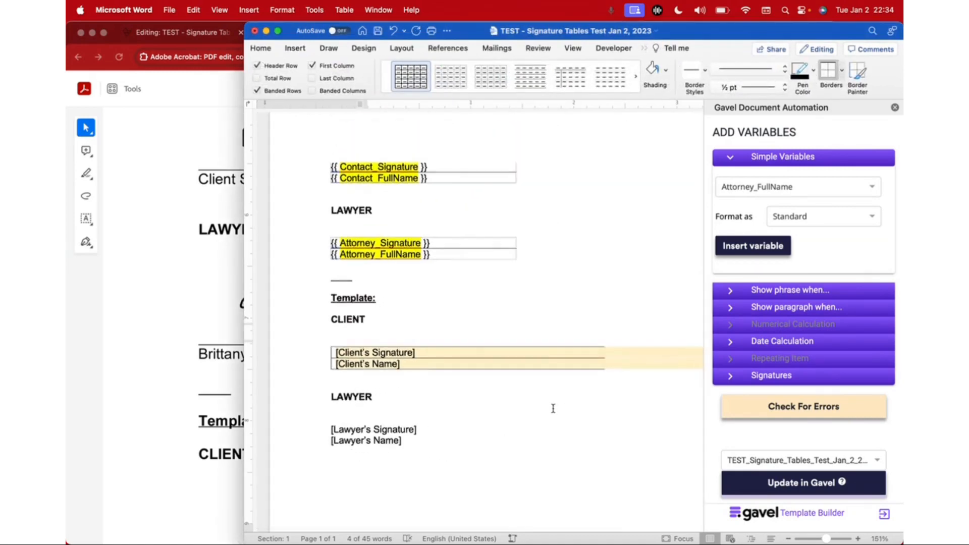
{"action": "scroll", "coordinate": [553, 408], "scroll_direction": "up", "scroll_amount": 2}
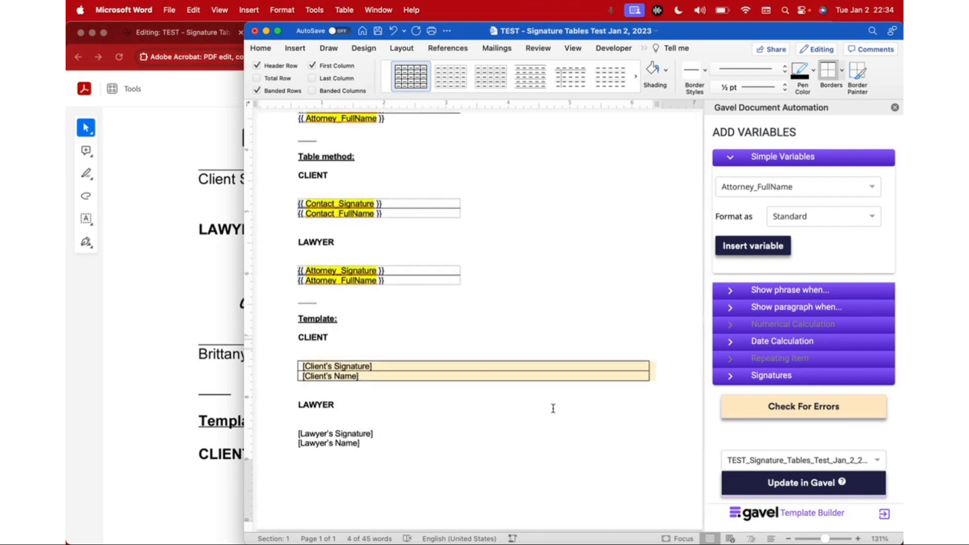
{"action": "left_click", "coordinate": [635, 377]}
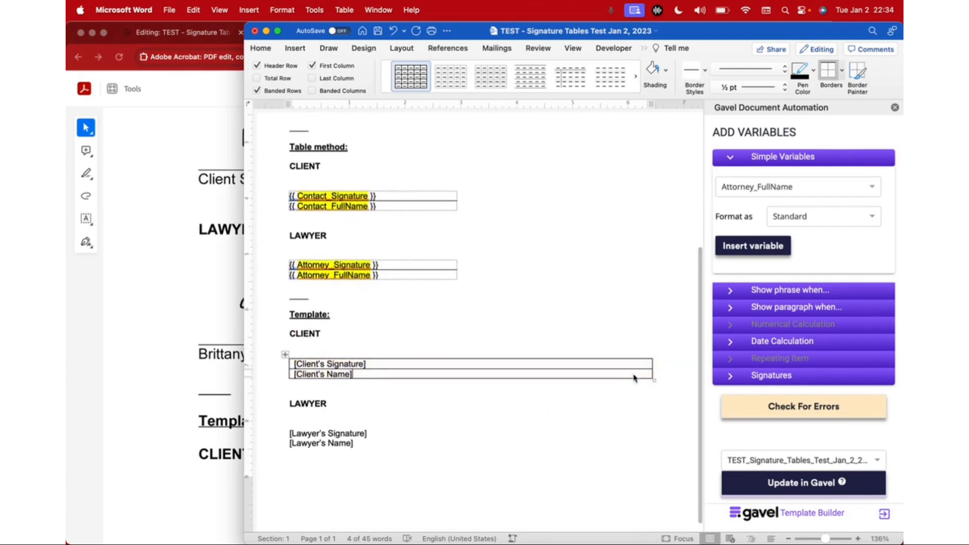
{"action": "mouse_move", "coordinate": [652, 364]}
{"action": "left_mouse_down"}
{"action": "mouse_move", "coordinate": [423, 362]}
{"action": "mouse_move", "coordinate": [453, 359]}
{"action": "left_mouse_up"}
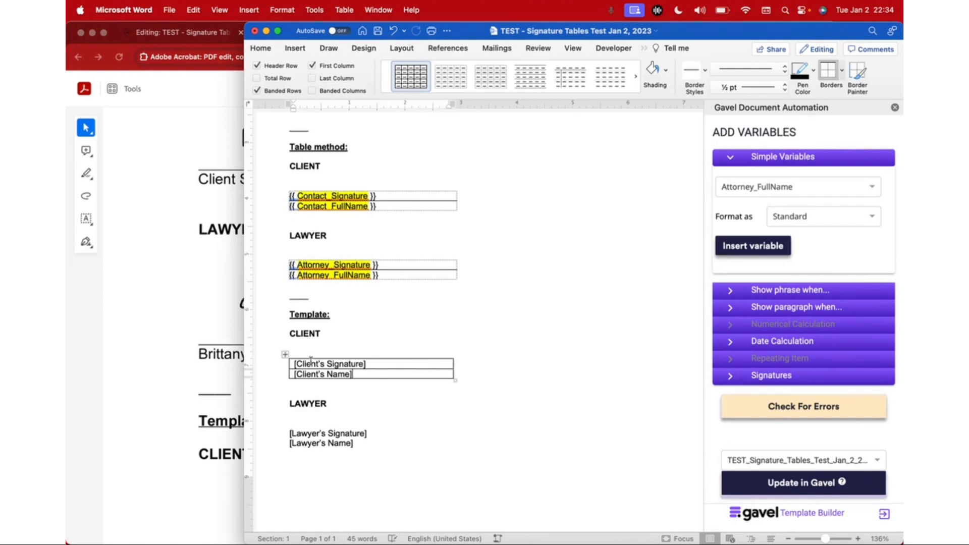
Step: Remove all borders from the client placeholder table
{"action": "scroll", "coordinate": [311, 361], "scroll_direction": "up", "scroll_amount": 5}
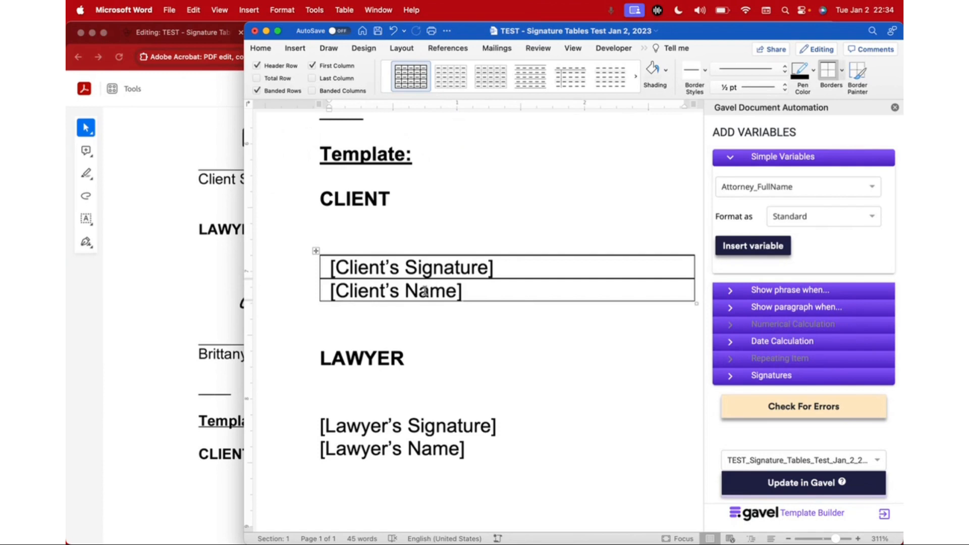
{"action": "left_click", "coordinate": [316, 253]}
{"action": "scroll", "coordinate": [316, 253], "scroll_direction": "down", "scroll_amount": 2}
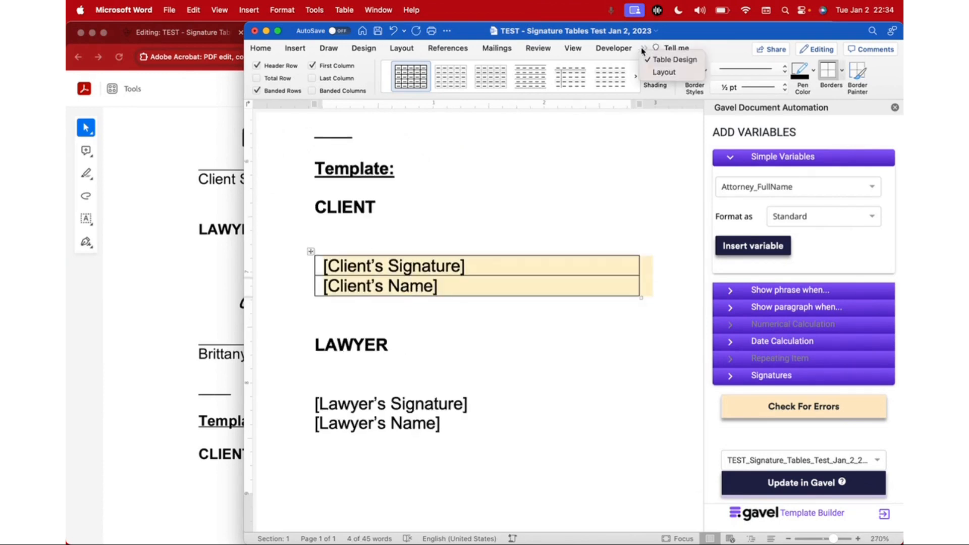
{"action": "scroll", "coordinate": [665, 61], "scroll_direction": "down", "scroll_amount": 5}
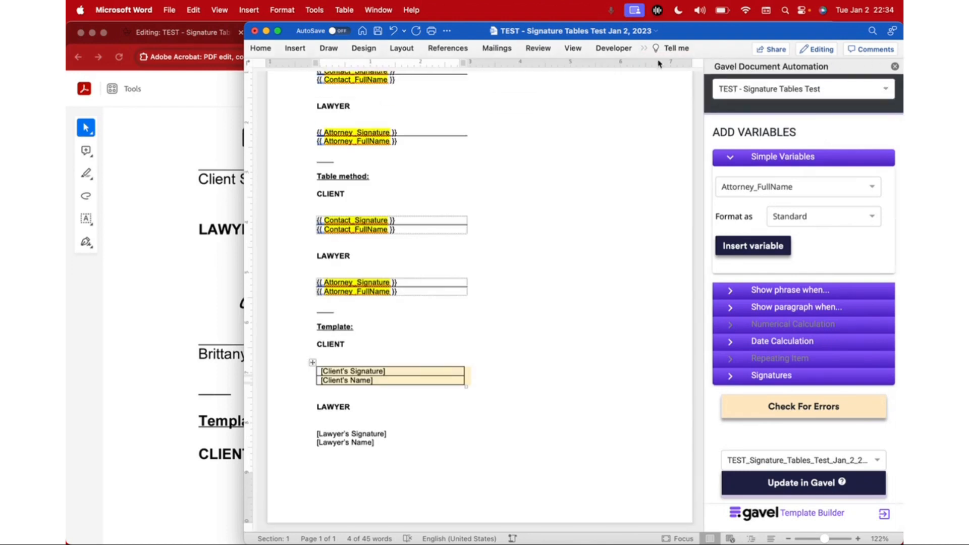
{"action": "left_click", "coordinate": [645, 49]}
{"action": "left_click", "coordinate": [656, 59]}
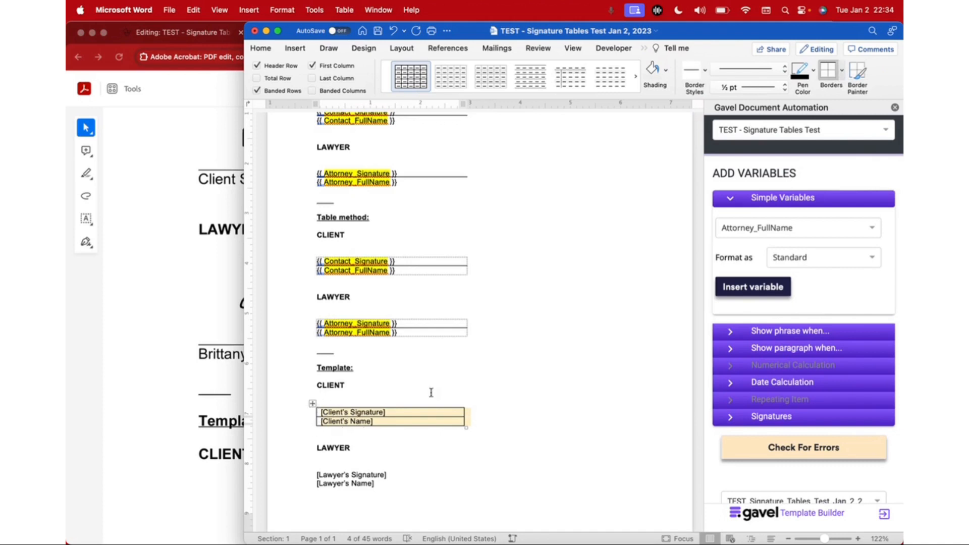
{"action": "left_click", "coordinate": [843, 72]}
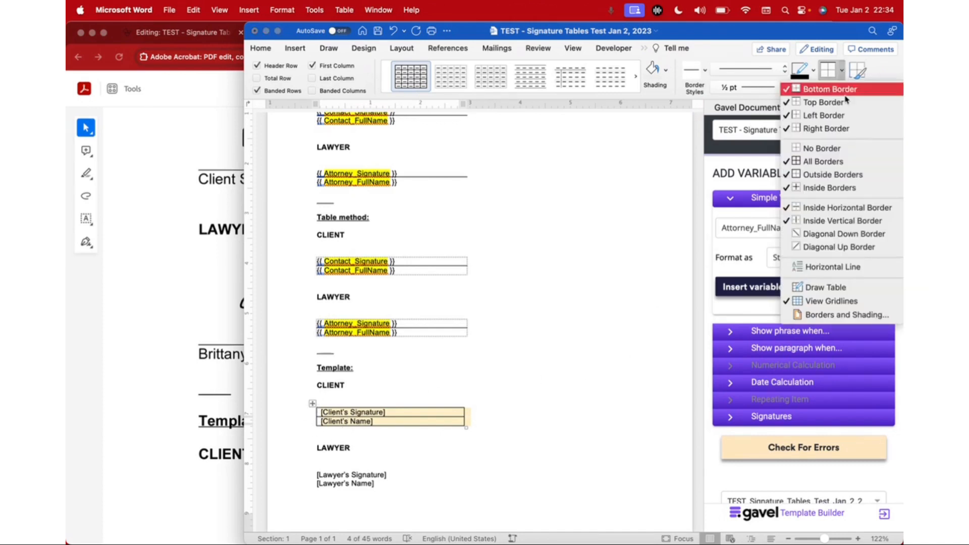
{"action": "left_click", "coordinate": [829, 148]}
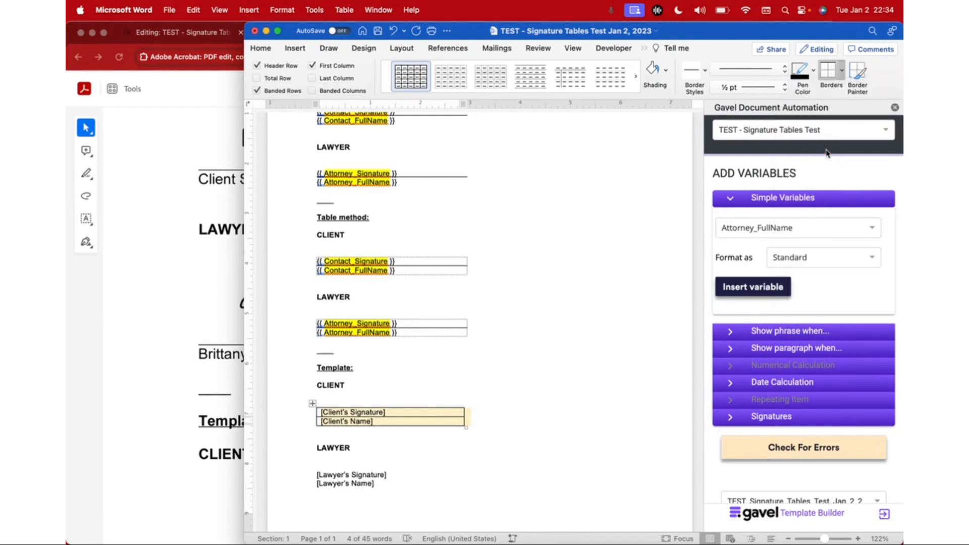
Step: Hide the table gridlines to preview the borderless client table, then show the gridlines again
{"action": "left_click", "coordinate": [420, 415]}
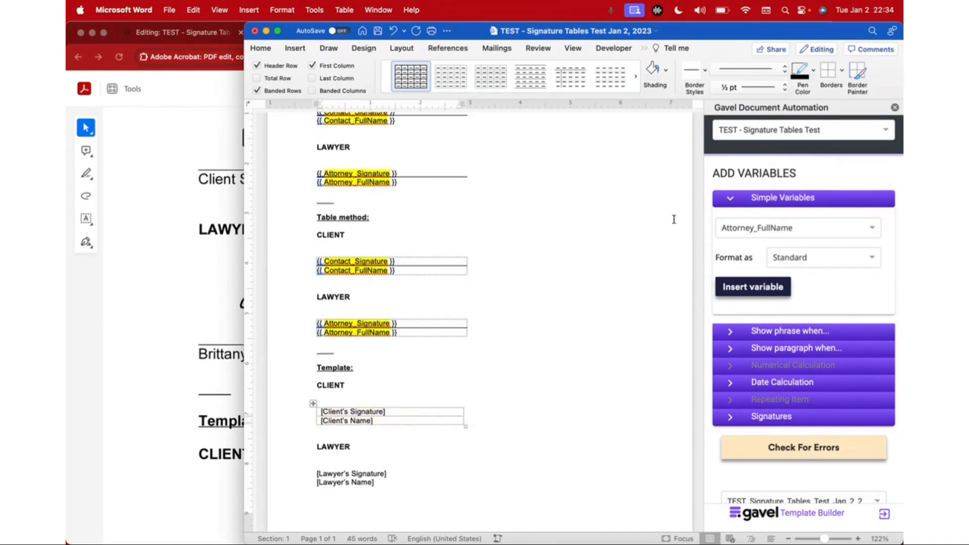
{"action": "left_click", "coordinate": [841, 72]}
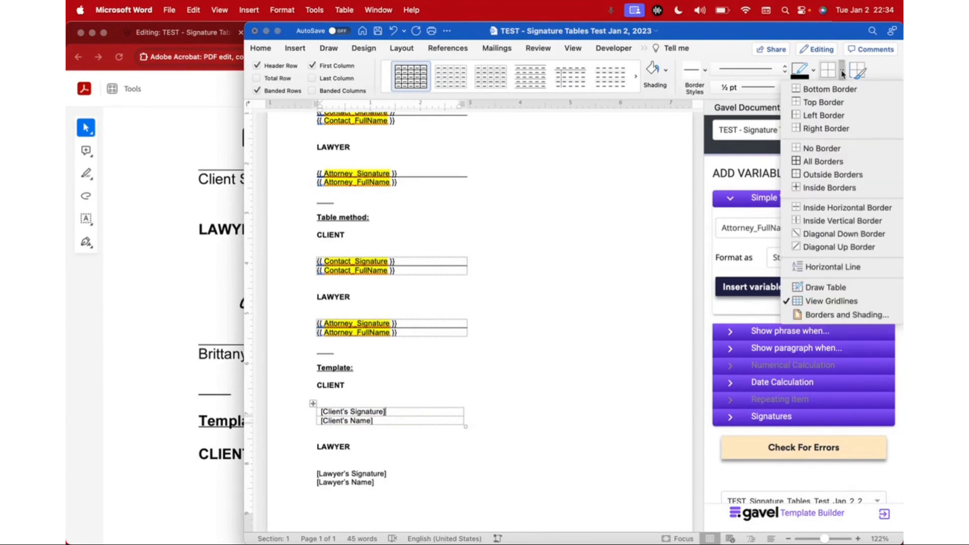
{"action": "left_click", "coordinate": [825, 301]}
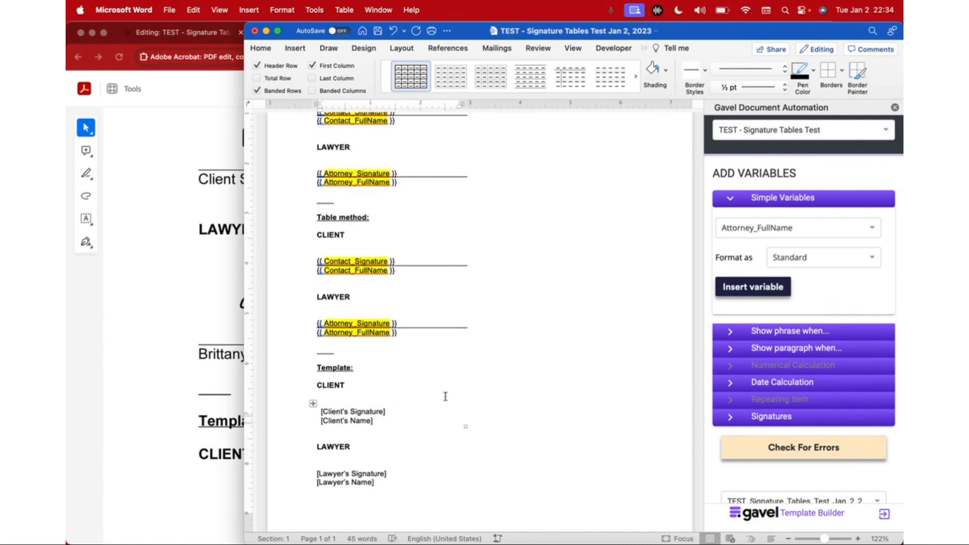
{"action": "left_click", "coordinate": [842, 71]}
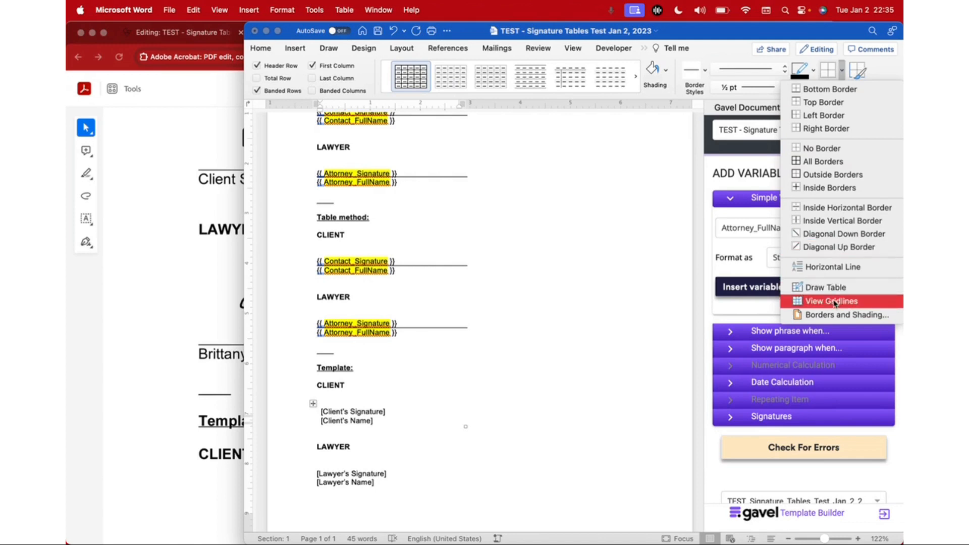
{"action": "left_click", "coordinate": [843, 71]}
{"action": "left_click", "coordinate": [843, 71]}
{"action": "left_click", "coordinate": [838, 301]}
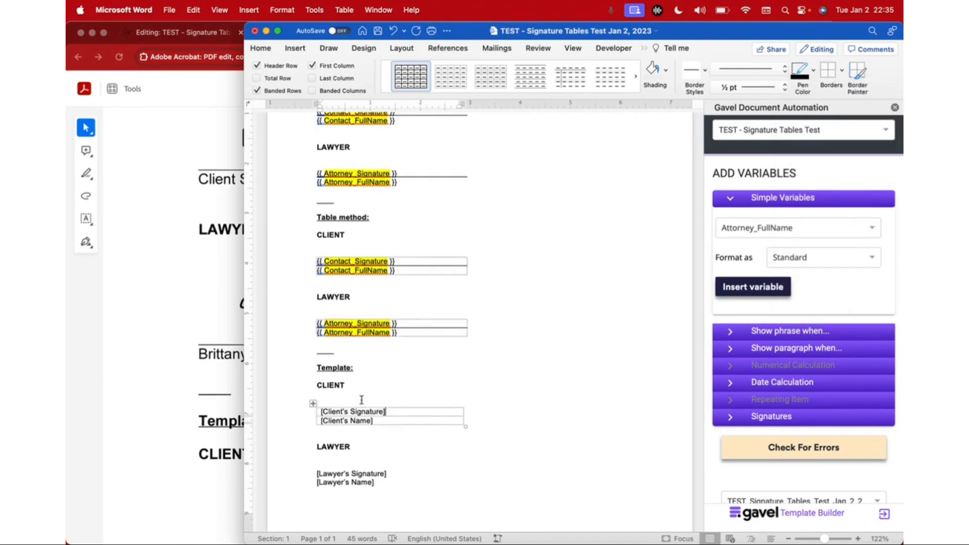
Step: Move the left indent of the client placeholder cells so the text lines up with the CLIENT heading
{"action": "scroll", "coordinate": [361, 399], "scroll_direction": "up", "scroll_amount": 5}
{"action": "scroll", "coordinate": [362, 400], "scroll_direction": "down", "scroll_amount": 10}
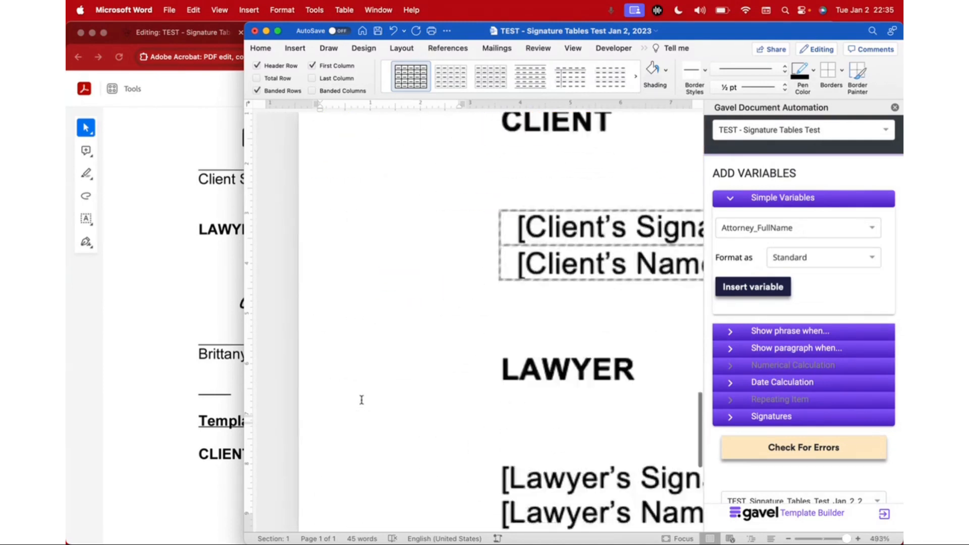
{"action": "scroll", "coordinate": [360, 404], "scroll_direction": "up", "scroll_amount": 3}
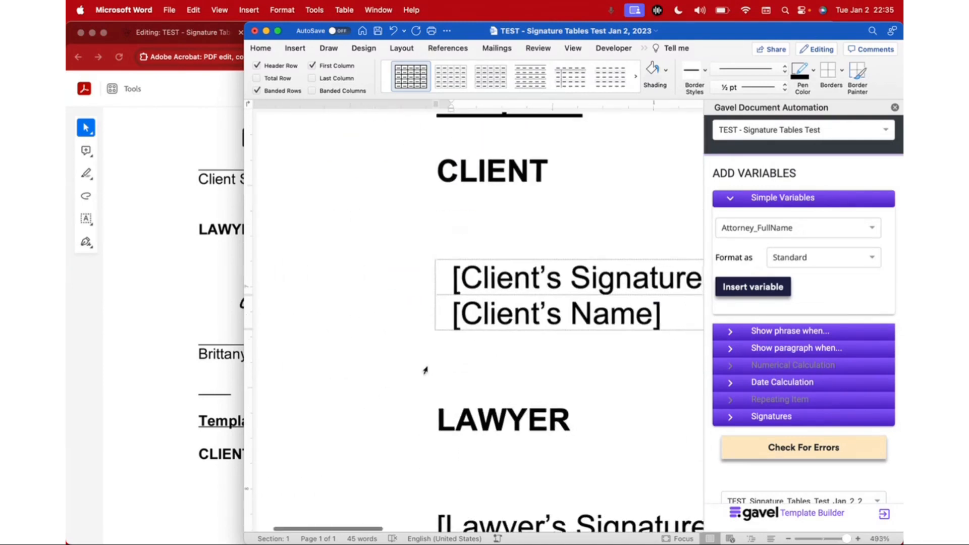
{"action": "scroll", "coordinate": [426, 372], "scroll_direction": "right", "scroll_amount": 3}
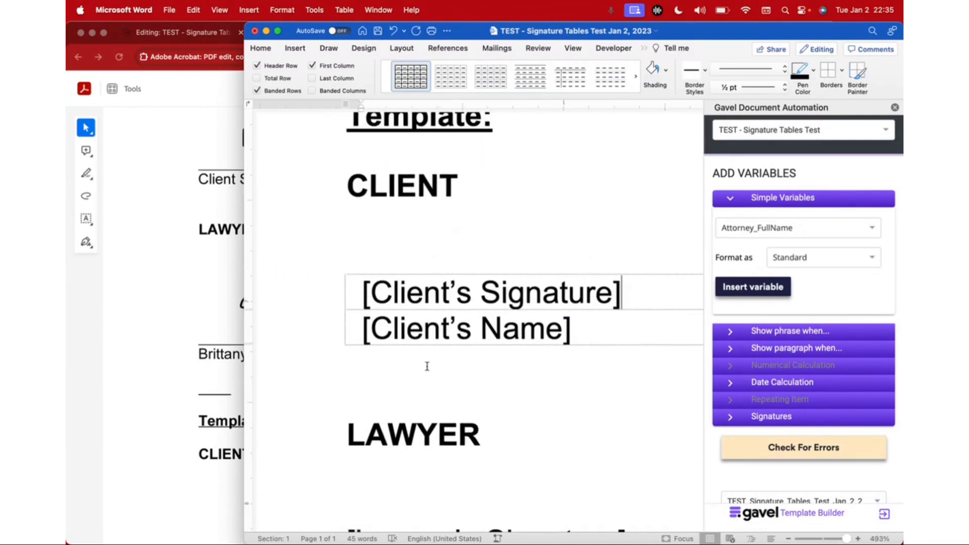
{"action": "left_click", "coordinate": [364, 291]}
{"action": "scroll", "coordinate": [364, 292], "scroll_direction": "up", "scroll_amount": 1}
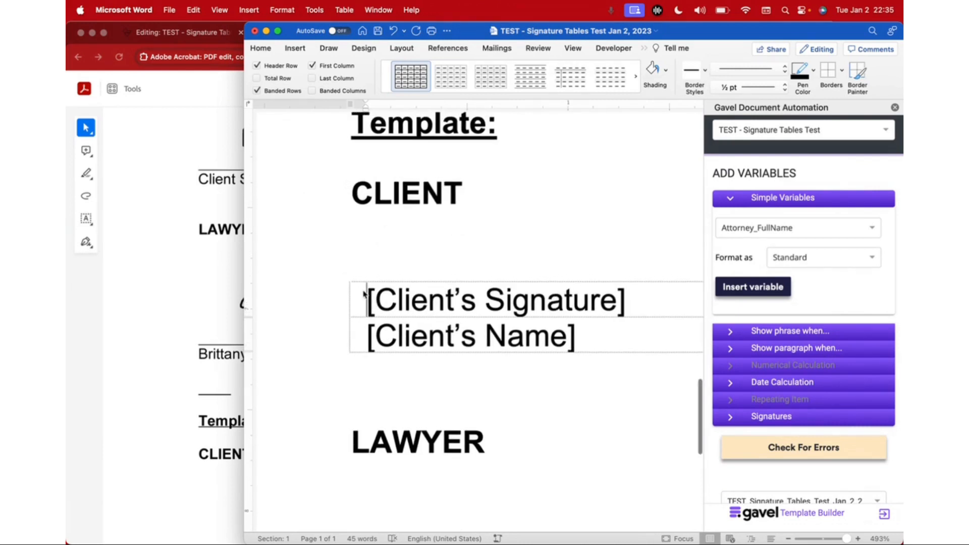
{"action": "mouse_move", "coordinate": [368, 300]}
{"action": "left_mouse_down"}
{"action": "mouse_move", "coordinate": [538, 343]}
{"action": "mouse_move", "coordinate": [573, 335]}
{"action": "mouse_move", "coordinate": [376, 331]}
{"action": "left_mouse_up"}
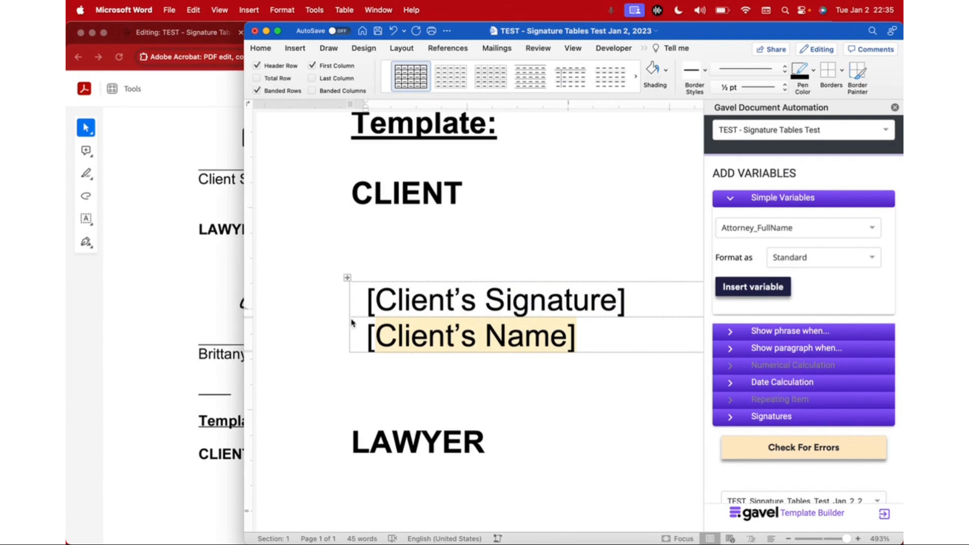
{"action": "left_click", "coordinate": [367, 299]}
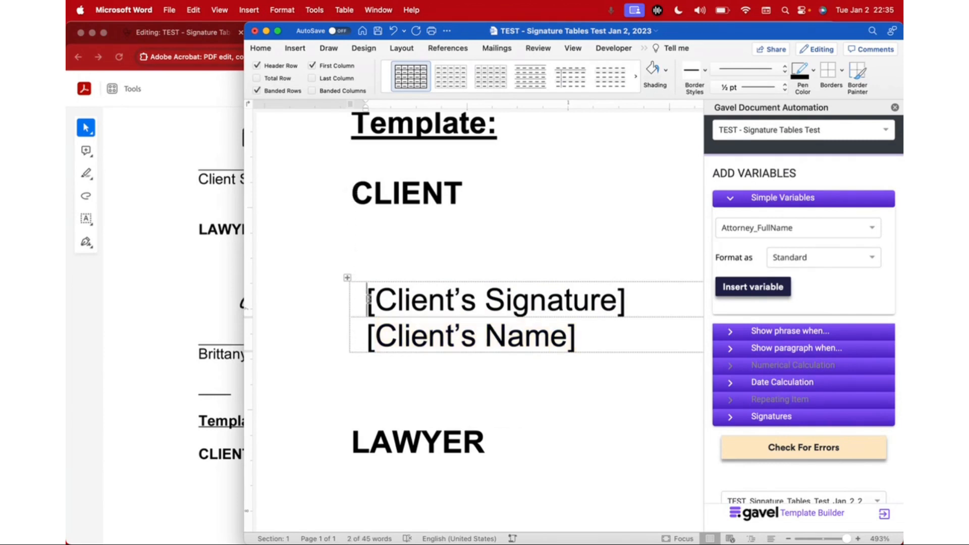
{"action": "mouse_move", "coordinate": [367, 299]}
{"action": "left_mouse_down"}
{"action": "mouse_move", "coordinate": [621, 301]}
{"action": "mouse_move", "coordinate": [581, 333]}
{"action": "left_mouse_up"}
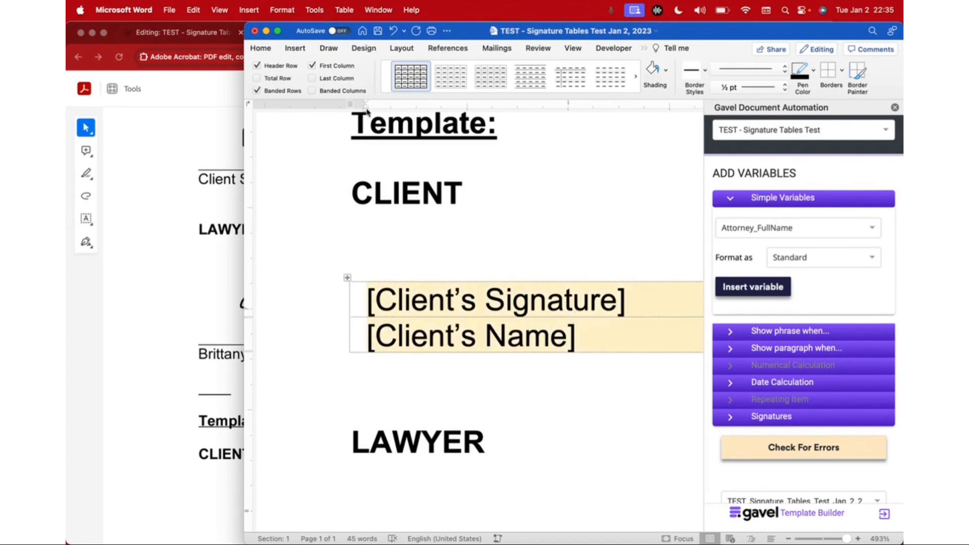
{"action": "left_click_drag", "start_coordinate": [366, 112], "coordinate": [353, 114]}
{"action": "left_click", "coordinate": [387, 271]}
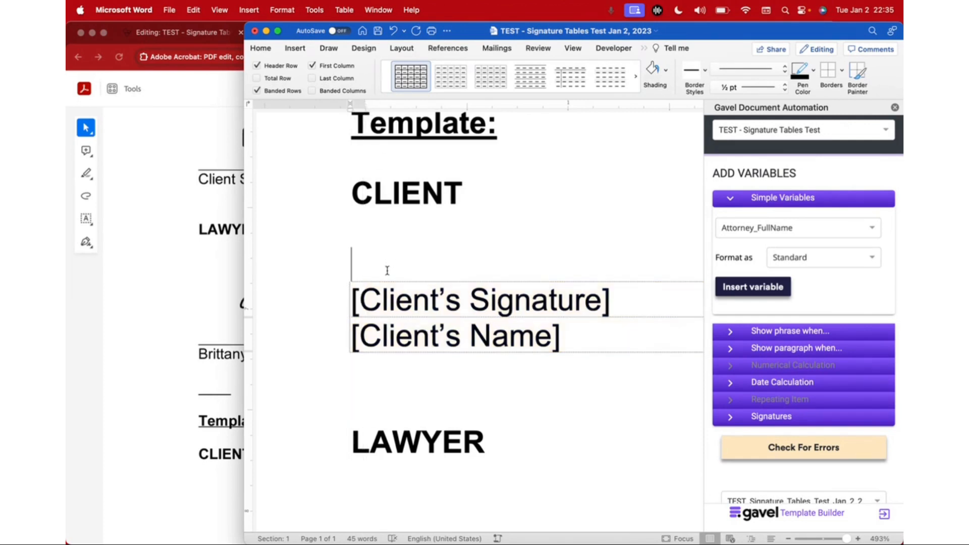
Step: Compare the Template client table with the Table method signature tables above it
{"action": "scroll", "coordinate": [388, 271], "scroll_direction": "down", "scroll_amount": 3}
{"action": "scroll", "coordinate": [389, 271], "scroll_direction": "down", "scroll_amount": 3}
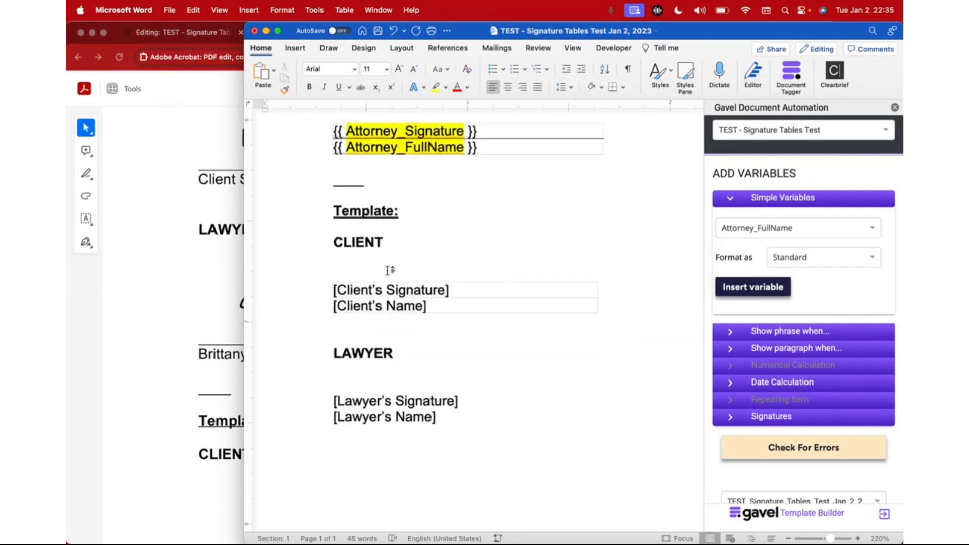
{"action": "scroll", "coordinate": [388, 270], "scroll_direction": "up", "scroll_amount": 2}
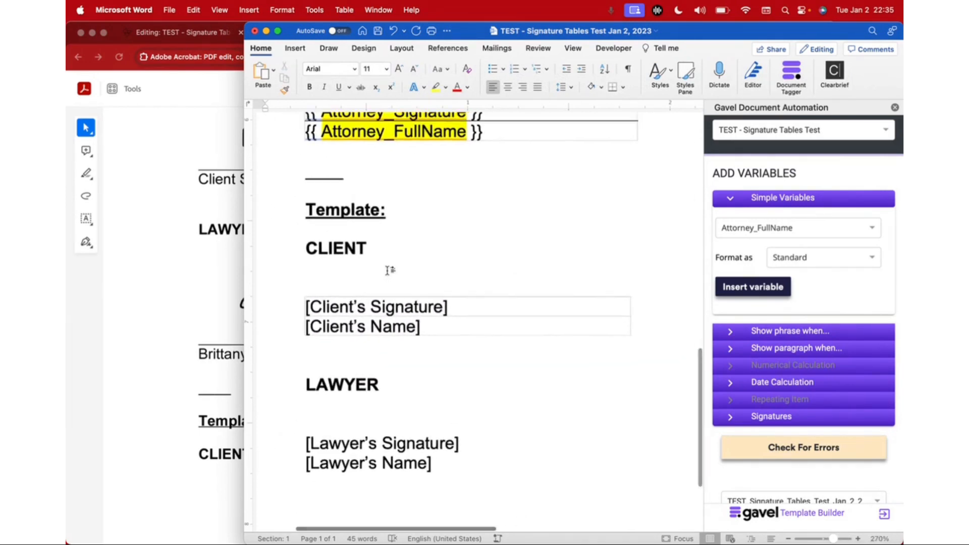
{"action": "scroll", "coordinate": [388, 271], "scroll_direction": "up", "scroll_amount": 3}
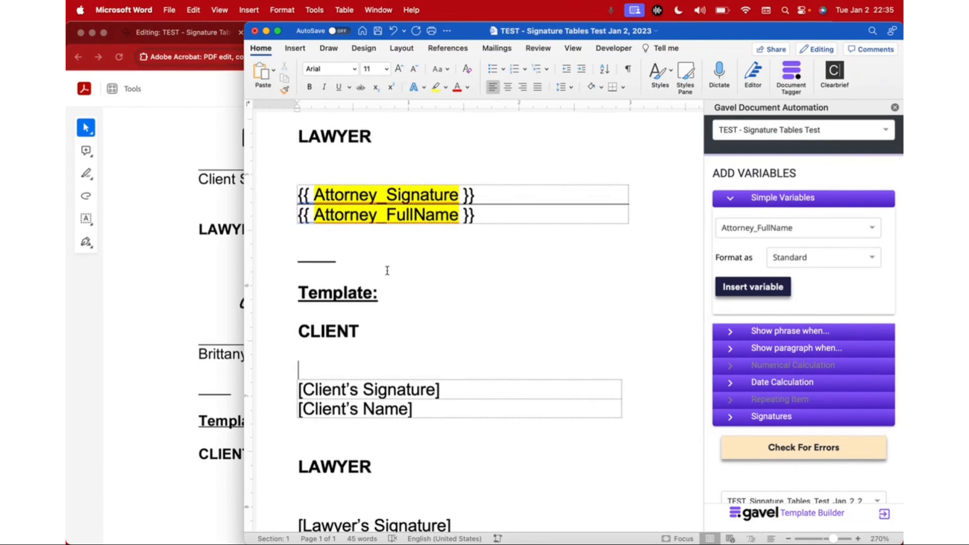
{"action": "scroll", "coordinate": [387, 271], "scroll_direction": "up", "scroll_amount": 10}
{"action": "scroll", "coordinate": [457, 196], "scroll_direction": "left", "scroll_amount": 2}
{"action": "scroll", "coordinate": [418, 296], "scroll_direction": "down", "scroll_amount": 2}
{"action": "scroll", "coordinate": [418, 296], "scroll_direction": "right", "scroll_amount": 2}
{"action": "scroll", "coordinate": [617, 273], "scroll_direction": "down", "scroll_amount": 12}
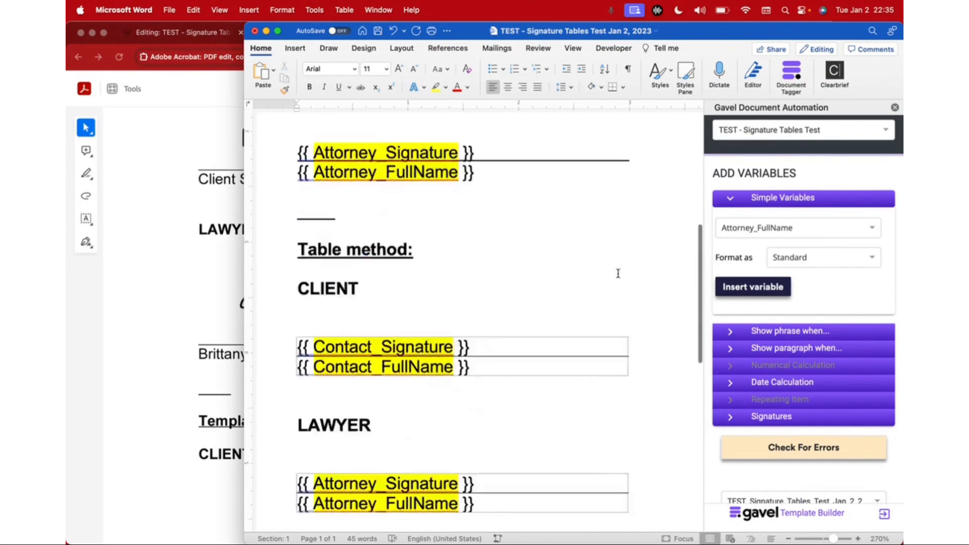
{"action": "scroll", "coordinate": [618, 273], "scroll_direction": "down", "scroll_amount": 4}
{"action": "scroll", "coordinate": [619, 273], "scroll_direction": "left", "scroll_amount": 1}
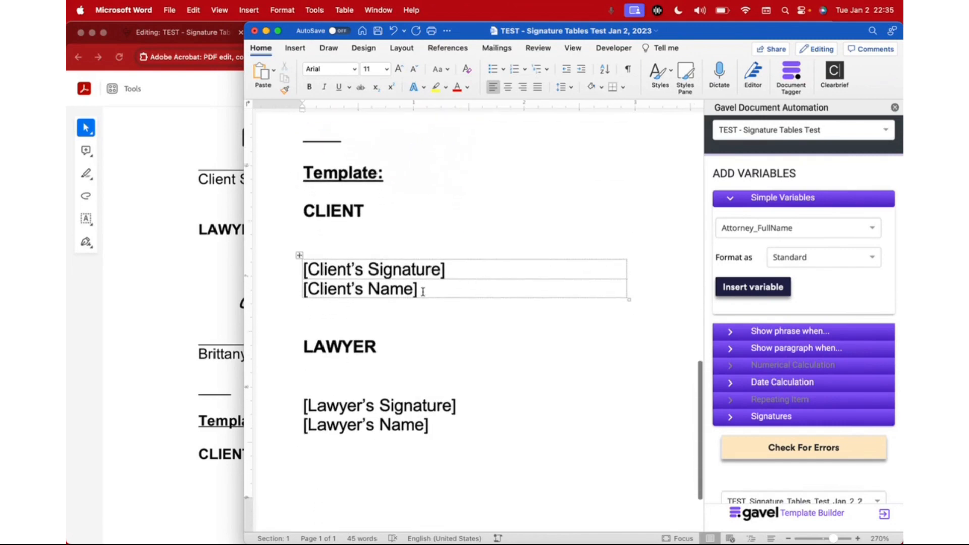
{"action": "left_click", "coordinate": [423, 289]}
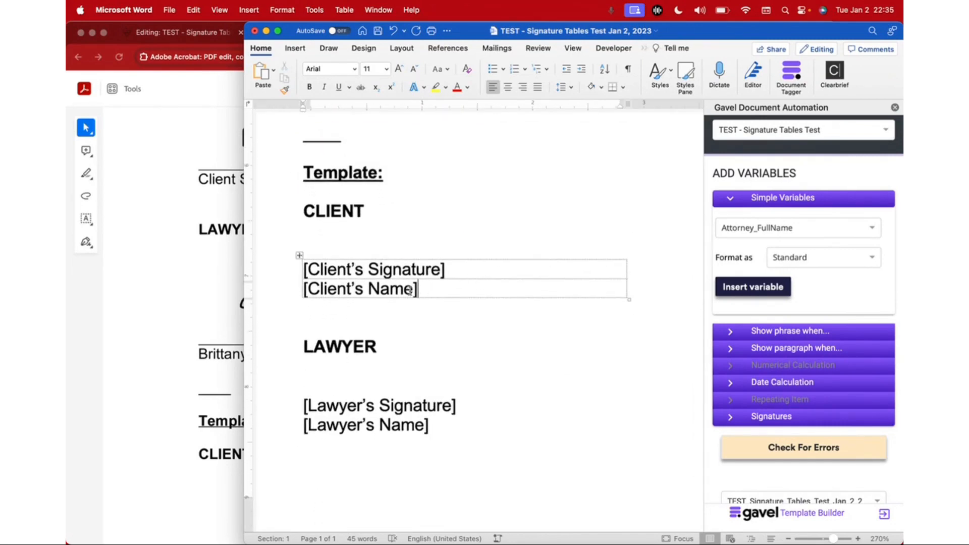
Step: Add a border line between the [Client's Signature] and [Client's Name] rows to serve as the signature line
{"action": "scroll", "coordinate": [410, 291], "scroll_direction": "up", "scroll_amount": 5}
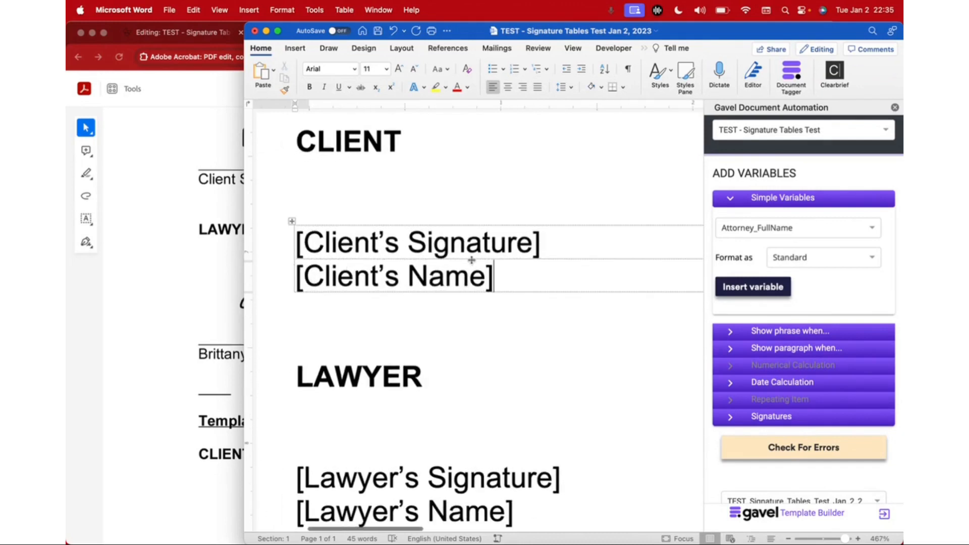
{"action": "left_click", "coordinate": [550, 253]}
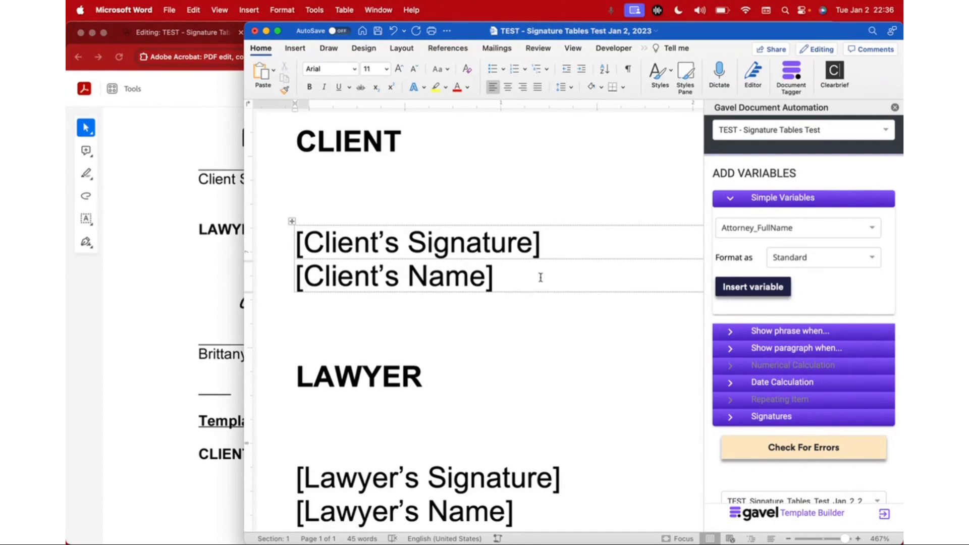
{"action": "left_click", "coordinate": [568, 246]}
{"action": "left_click", "coordinate": [514, 276]}
{"action": "left_click", "coordinate": [644, 48]}
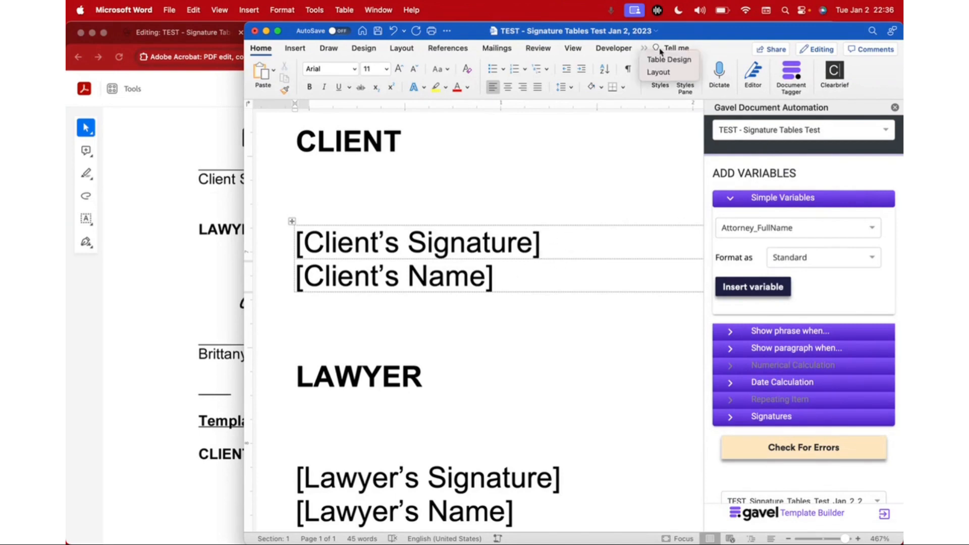
{"action": "left_click", "coordinate": [664, 58]}
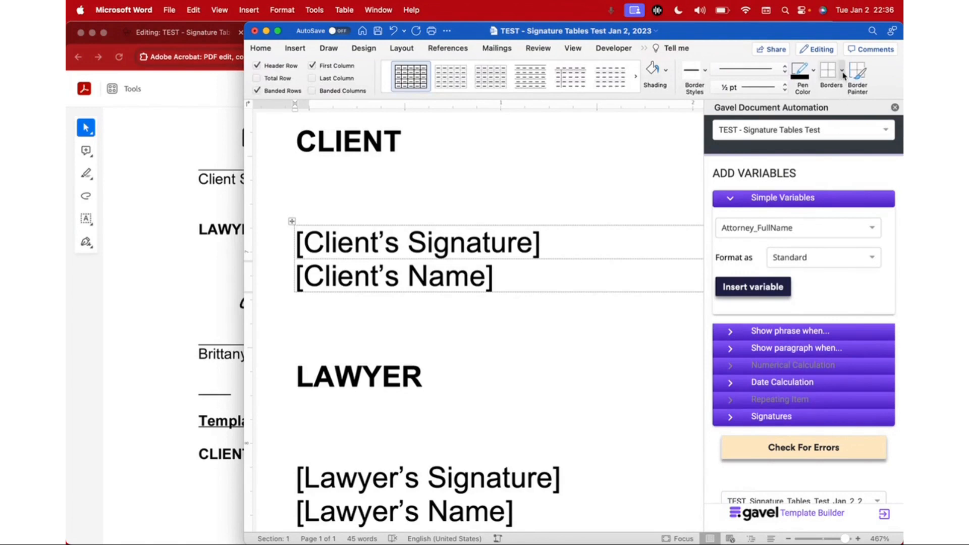
{"action": "left_click", "coordinate": [843, 72]}
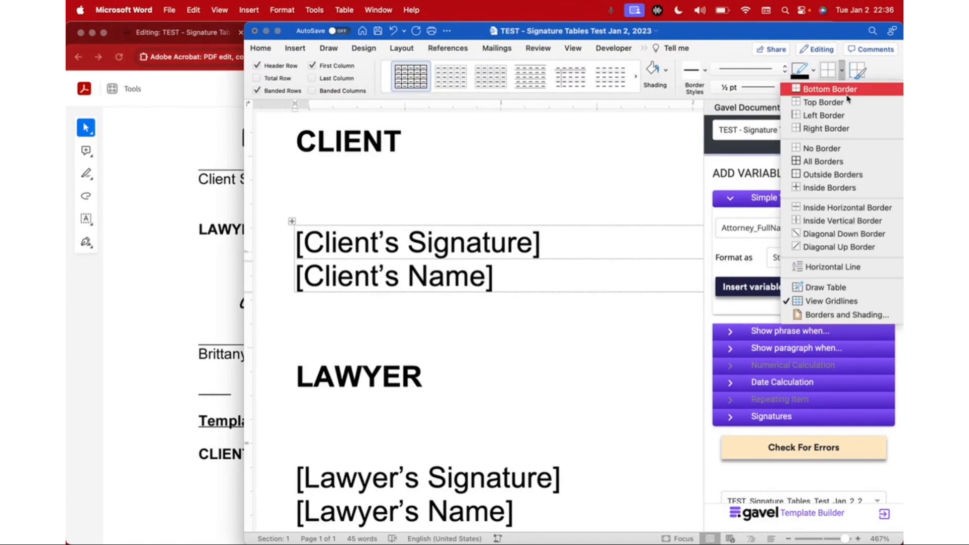
{"action": "left_click", "coordinate": [502, 274]}
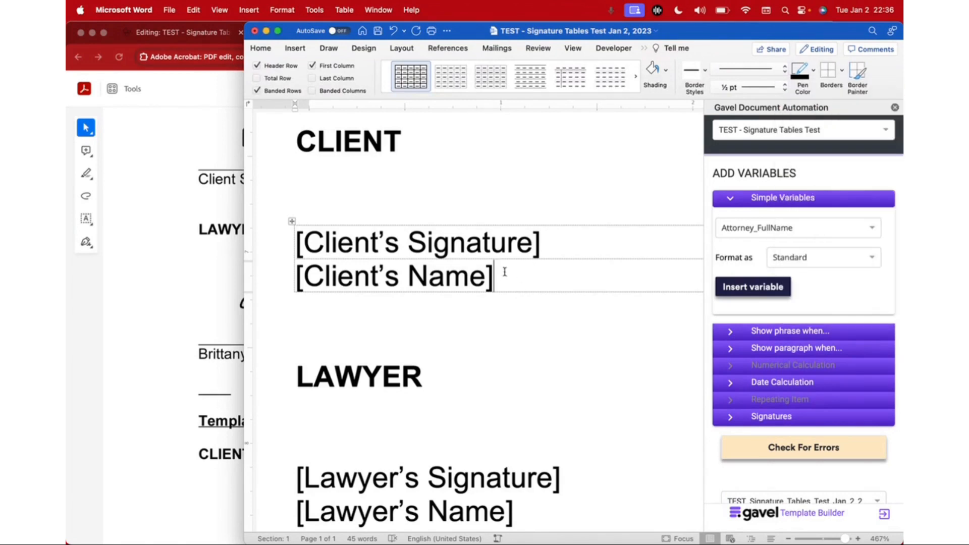
{"action": "left_click", "coordinate": [842, 71]}
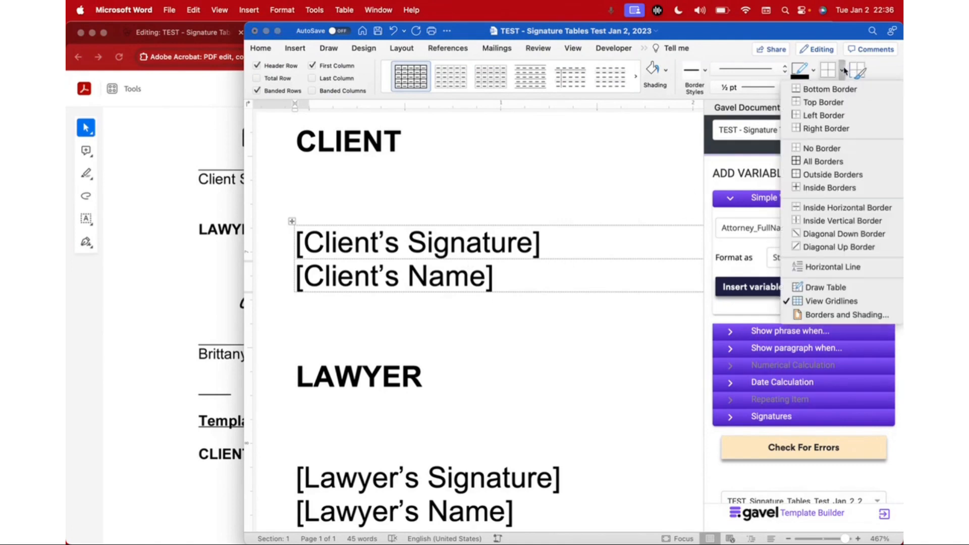
{"action": "left_click", "coordinate": [823, 97]}
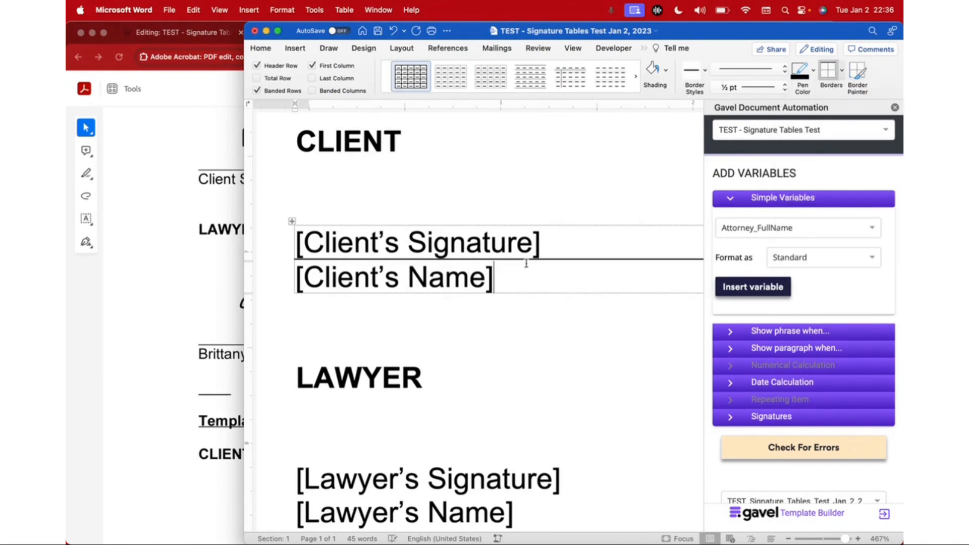
Step: Convert the [Lawyer's Signature] and [Lawyer's Name] lines into a one-column table, separated at paragraphs
{"action": "scroll", "coordinate": [514, 288], "scroll_direction": "right", "scroll_amount": 1}
{"action": "scroll", "coordinate": [514, 288], "scroll_direction": "up", "scroll_amount": 1}
{"action": "scroll", "coordinate": [515, 288], "scroll_direction": "down", "scroll_amount": 5}
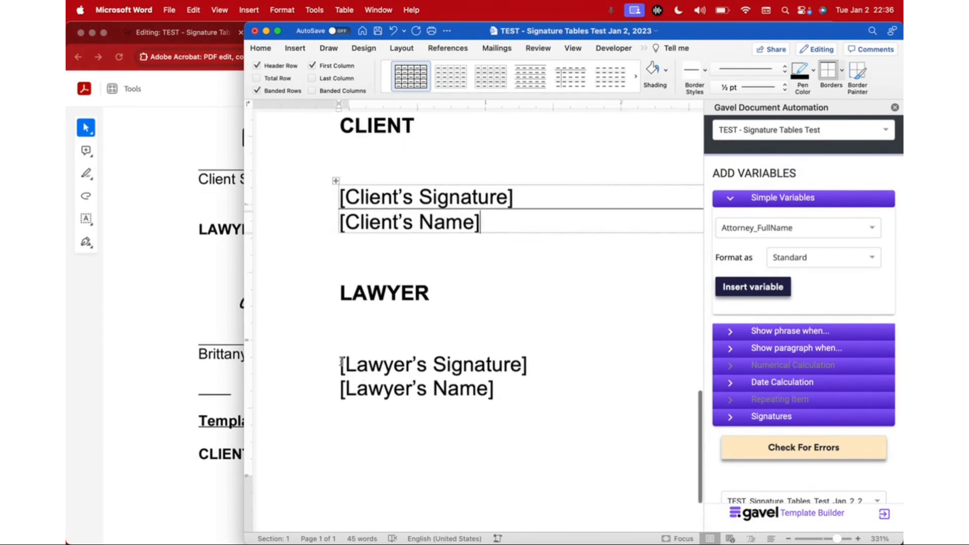
{"action": "left_click_drag", "start_coordinate": [342, 362], "coordinate": [505, 382]}
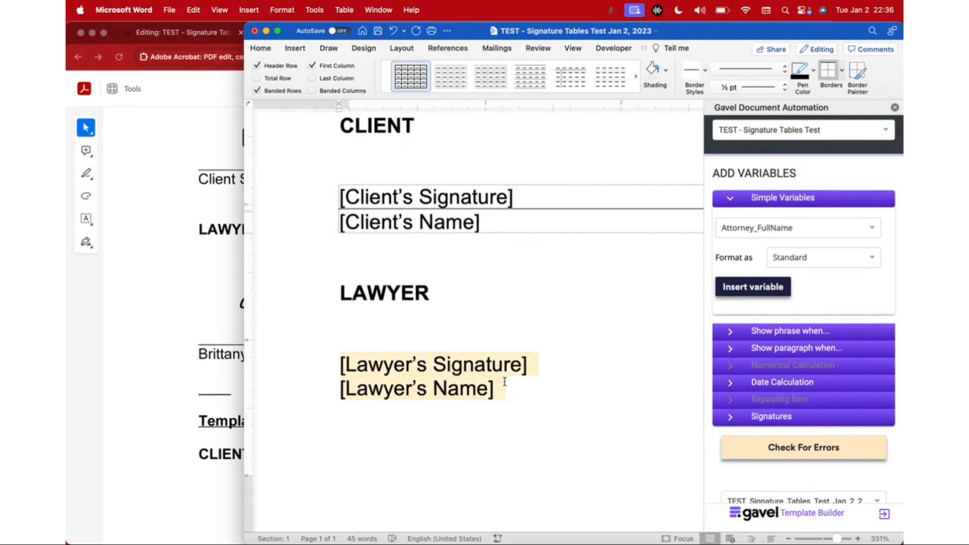
{"action": "left_click", "coordinate": [303, 49]}
{"action": "left_click", "coordinate": [302, 72]}
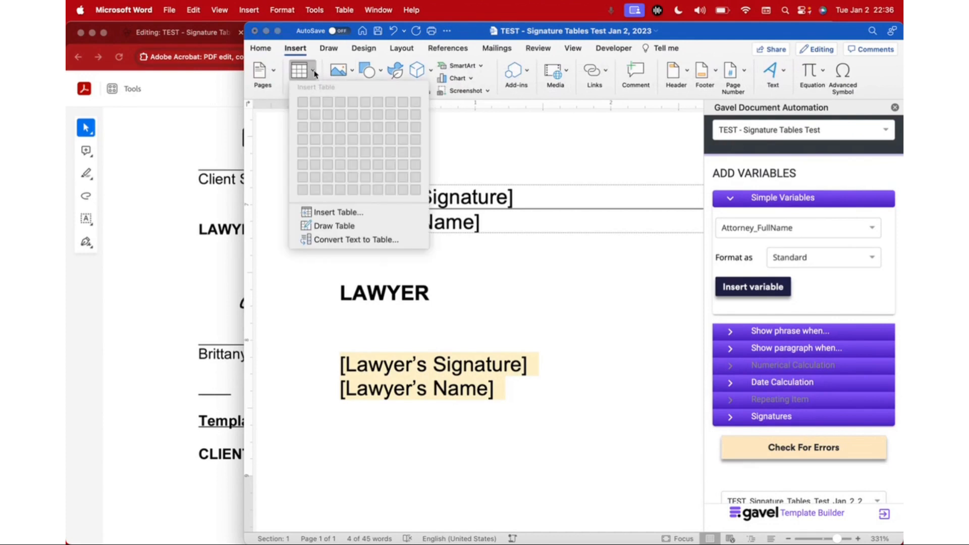
{"action": "left_click", "coordinate": [355, 240]}
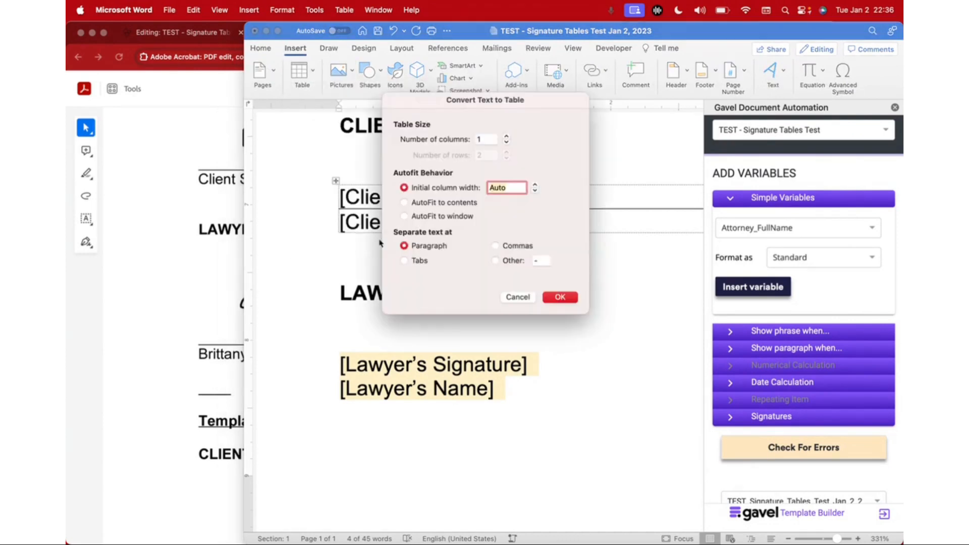
{"action": "left_click", "coordinate": [562, 297]}
Step: Narrow the lawyer table so its width matches the client table above
{"action": "scroll", "coordinate": [561, 297], "scroll_direction": "down", "scroll_amount": 8}
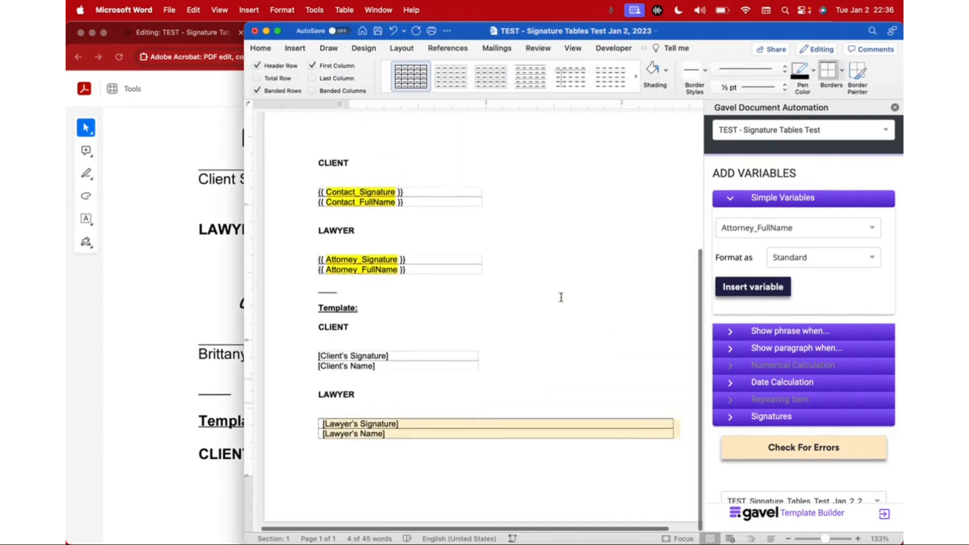
{"action": "left_click_drag", "start_coordinate": [664, 430], "coordinate": [473, 427]}
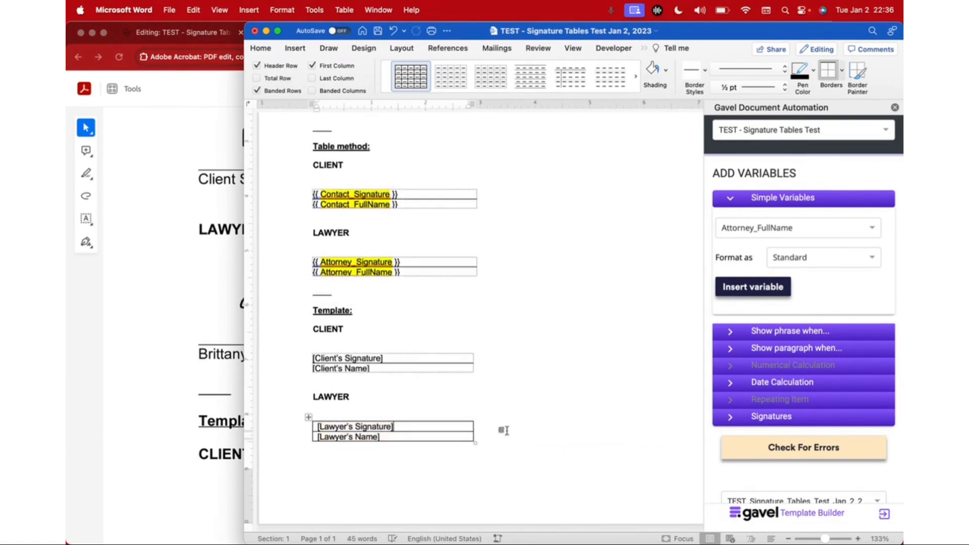
Step: Move the left indent of the lawyer placeholder cells so the text lines up with the LAWYER heading
{"action": "scroll", "coordinate": [360, 438], "scroll_direction": "up", "scroll_amount": 10}
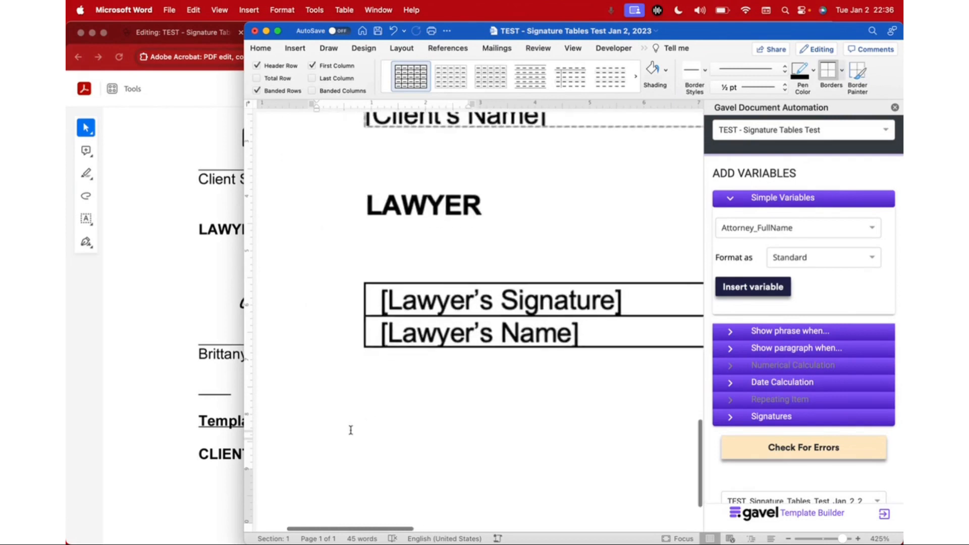
{"action": "left_click", "coordinate": [428, 294]}
{"action": "left_click", "coordinate": [429, 293]}
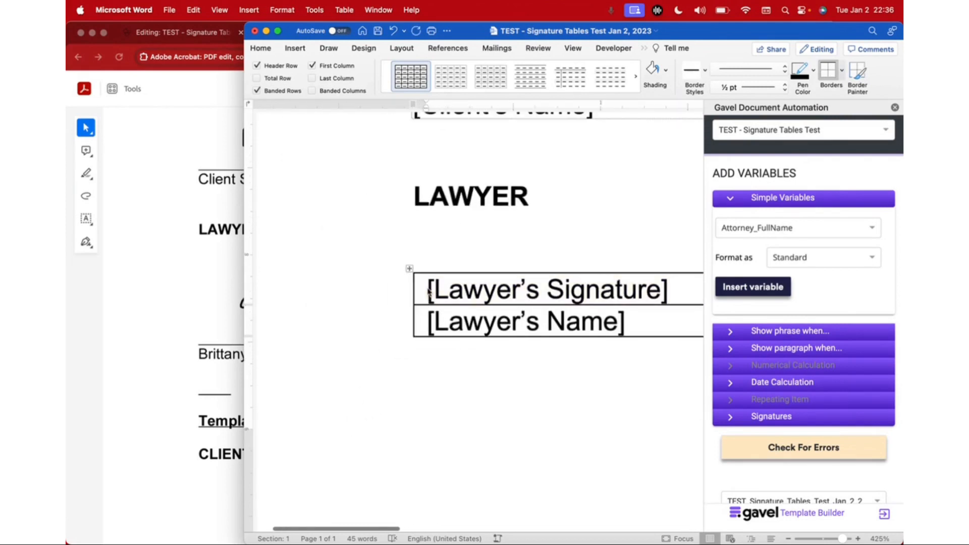
{"action": "left_click_drag", "start_coordinate": [428, 291], "coordinate": [429, 323]}
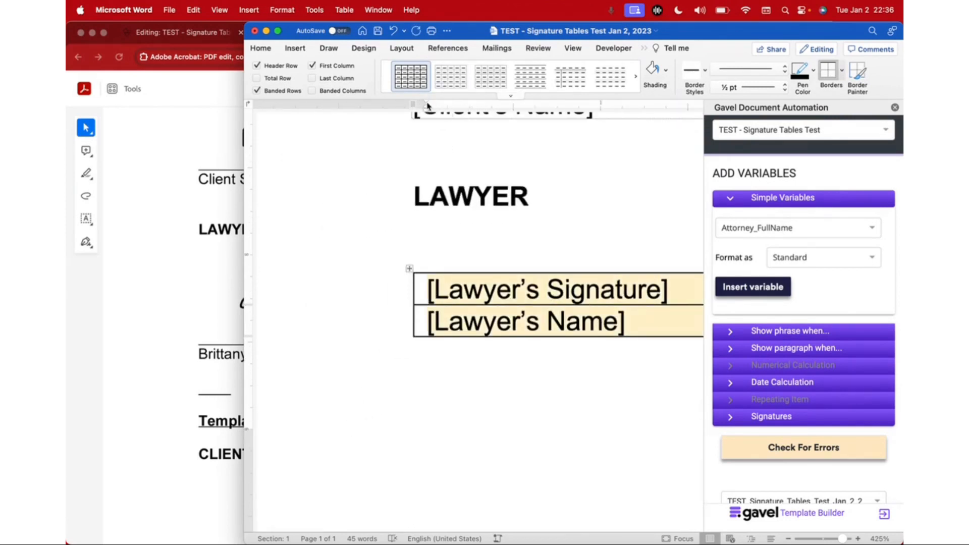
{"action": "left_click_drag", "start_coordinate": [427, 106], "coordinate": [413, 107]}
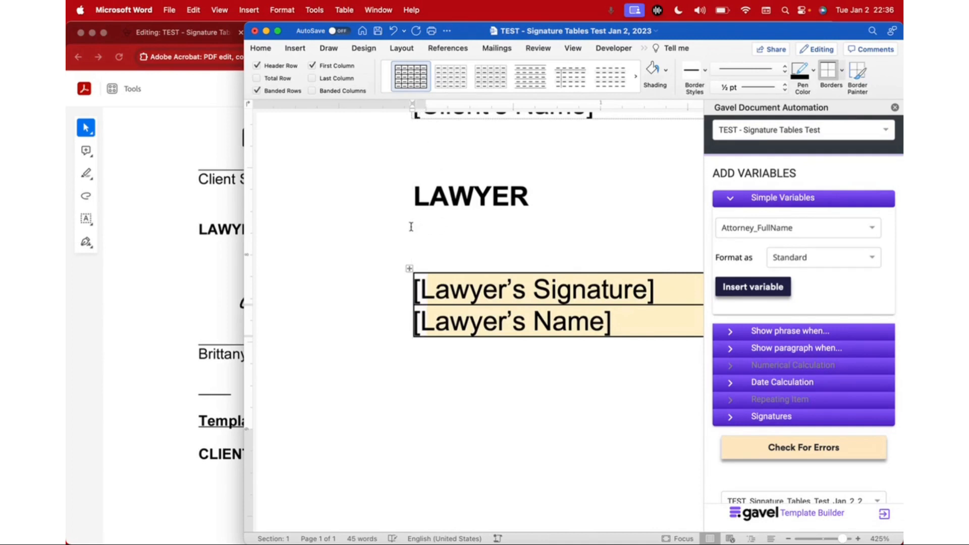
{"action": "scroll", "coordinate": [409, 268], "scroll_direction": "right", "scroll_amount": 3}
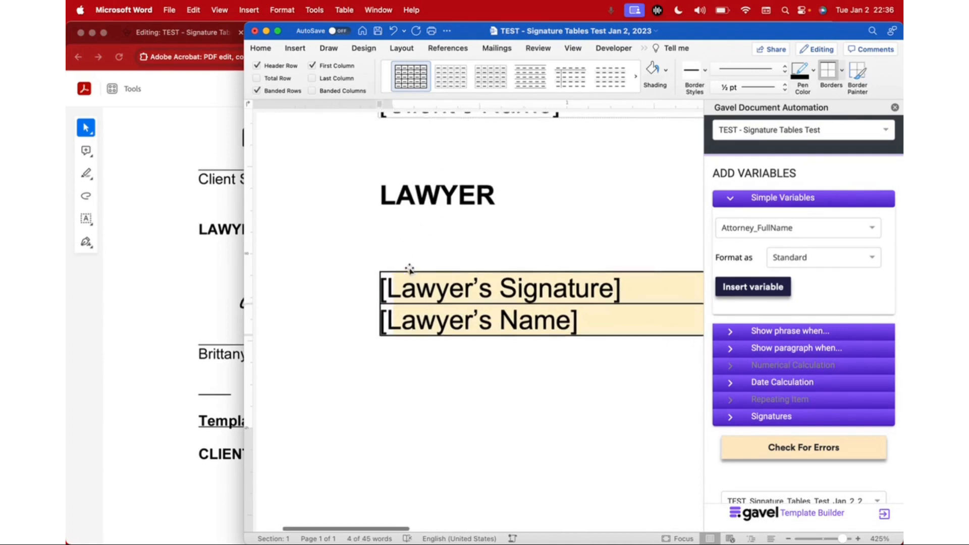
Step: Select the whole lawyer table and remove all of its borders
{"action": "left_click", "coordinate": [507, 288]}
{"action": "left_click", "coordinate": [281, 261]}
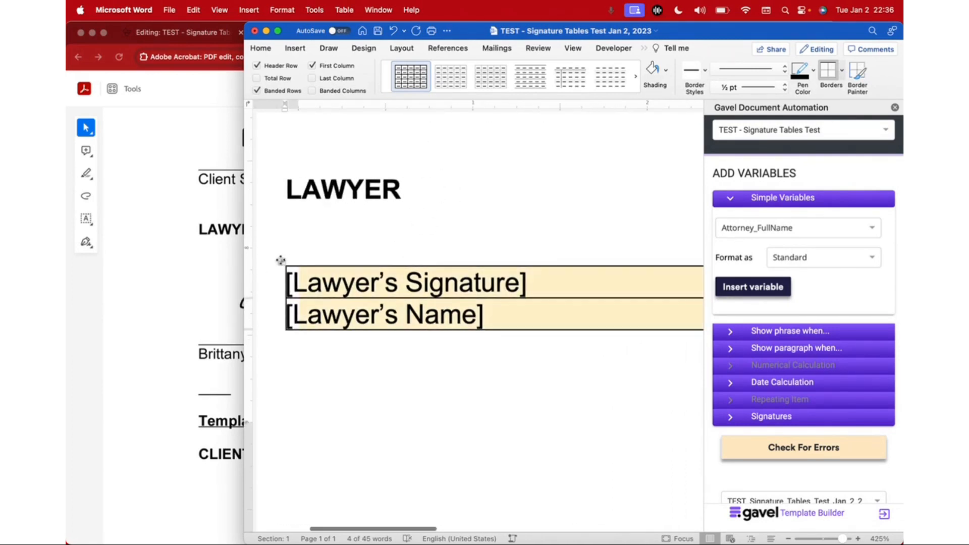
{"action": "left_click", "coordinate": [842, 71]}
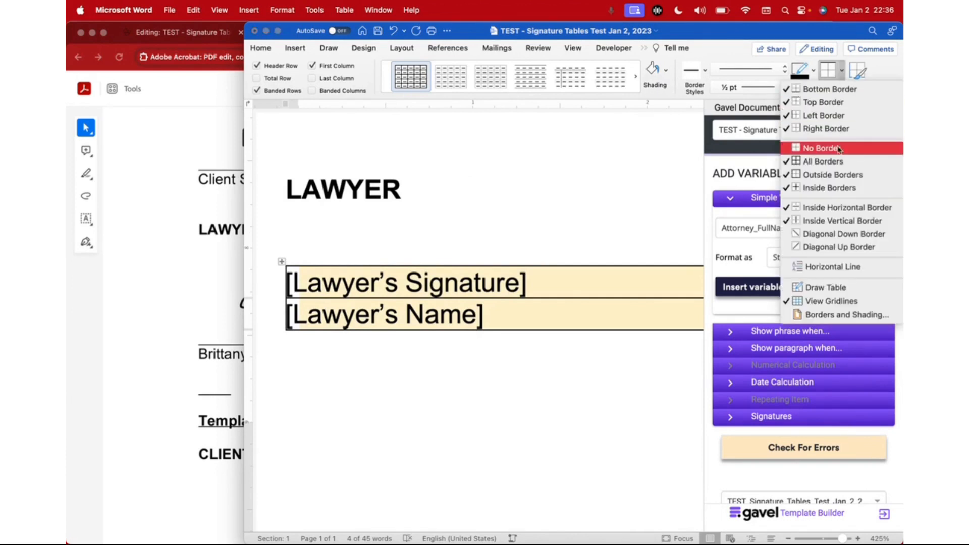
{"action": "left_click", "coordinate": [836, 150]}
Step: Add a top border to the [Lawyer's Name] row to serve as the signature line
{"action": "left_click", "coordinate": [842, 71]}
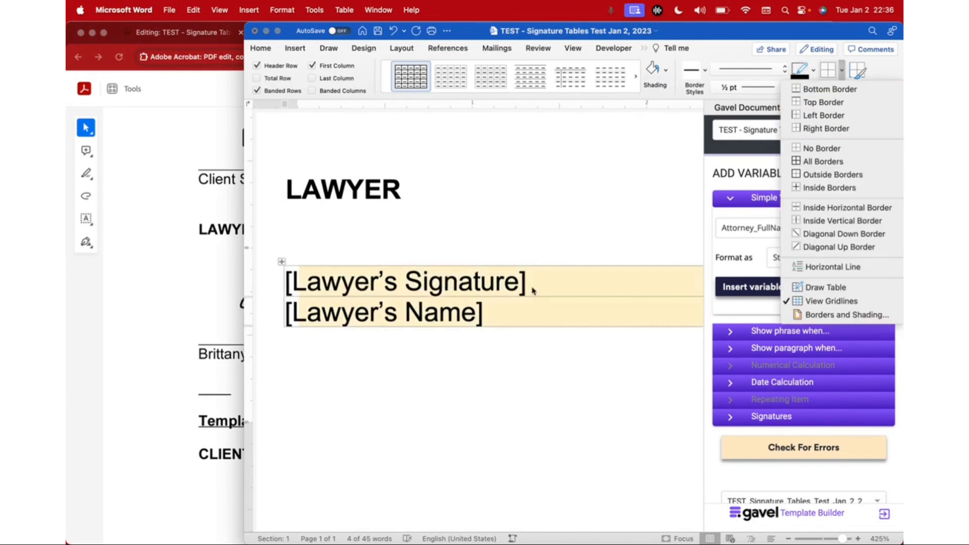
{"action": "left_click", "coordinate": [517, 311]}
{"action": "left_click", "coordinate": [533, 306]}
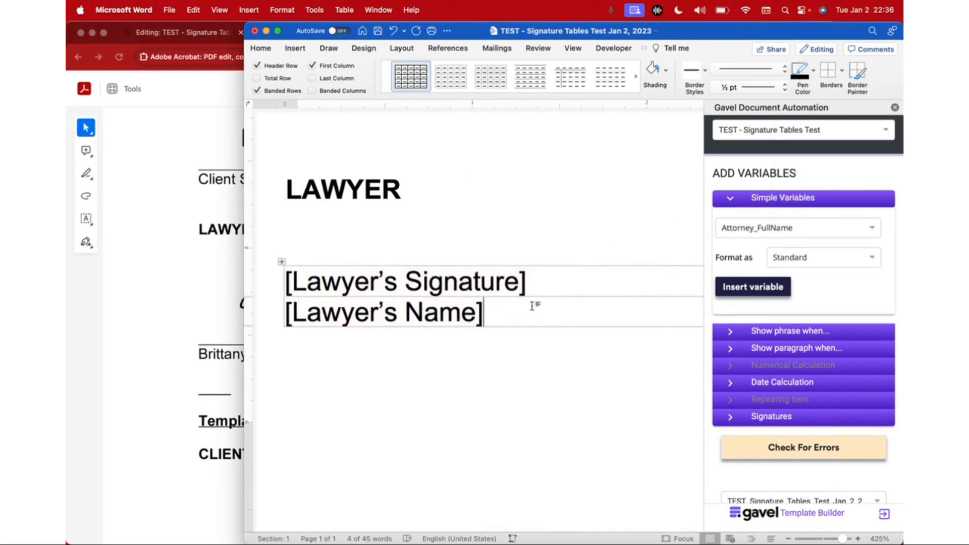
{"action": "left_click", "coordinate": [842, 71]}
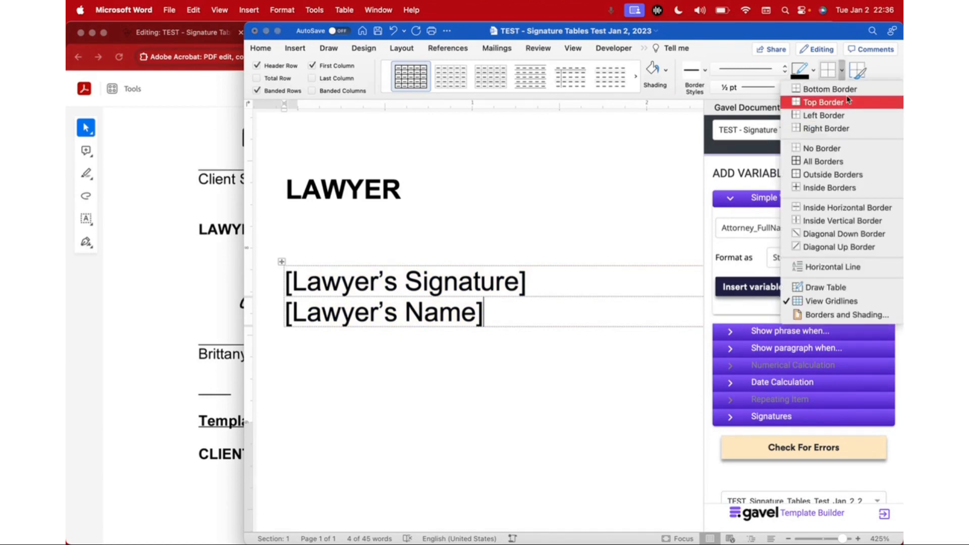
{"action": "left_click", "coordinate": [848, 102]}
{"action": "left_click", "coordinate": [496, 379]}
Step: Replace the [Client's Signature] placeholder with the Contact_Signature variable from the Gavel simple variables
{"action": "scroll", "coordinate": [496, 379], "scroll_direction": "down", "scroll_amount": 5}
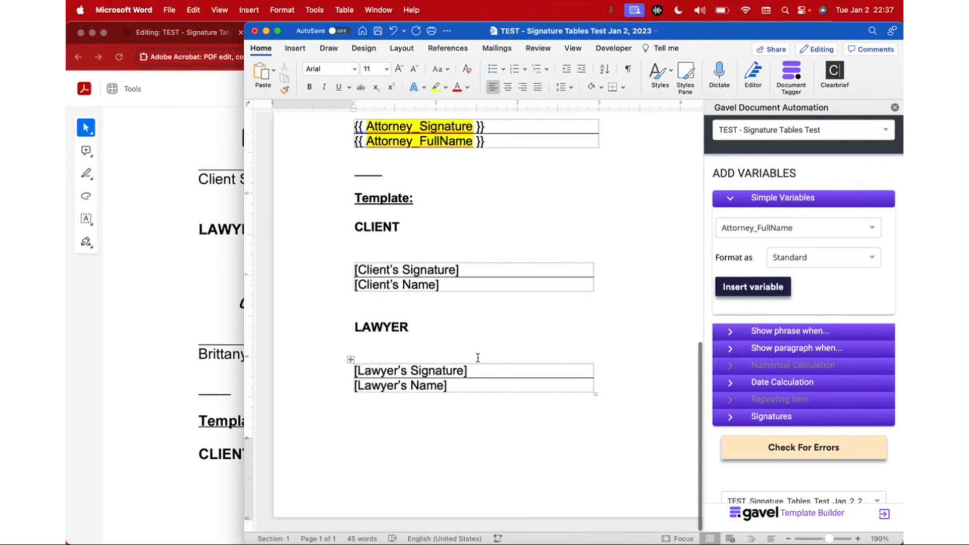
{"action": "scroll", "coordinate": [479, 358], "scroll_direction": "up", "scroll_amount": 3}
{"action": "scroll", "coordinate": [478, 357], "scroll_direction": "down", "scroll_amount": 2}
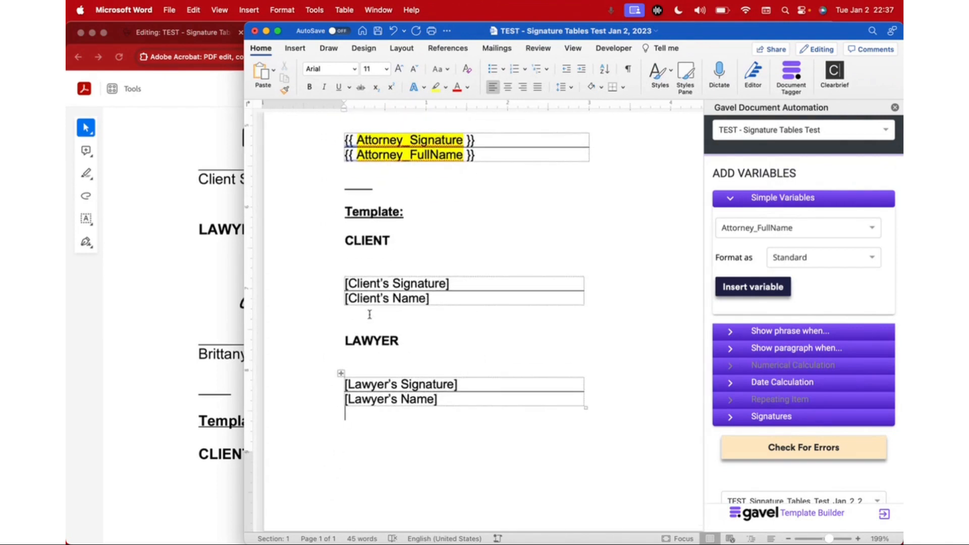
{"action": "scroll", "coordinate": [369, 310], "scroll_direction": "up", "scroll_amount": 3}
{"action": "left_click_drag", "start_coordinate": [443, 279], "coordinate": [352, 279]}
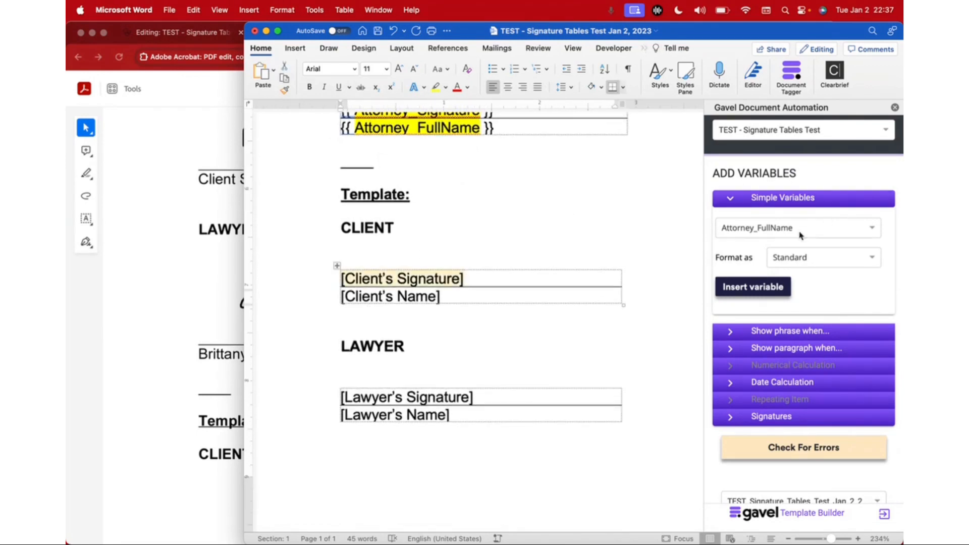
{"action": "scroll", "coordinate": [766, 196], "scroll_direction": "up", "scroll_amount": 1}
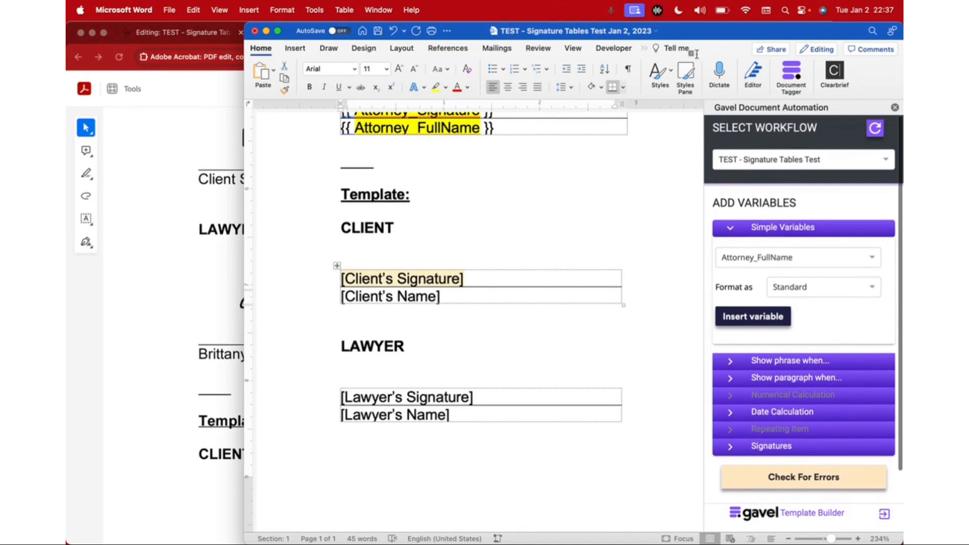
{"action": "left_click", "coordinate": [784, 229]}
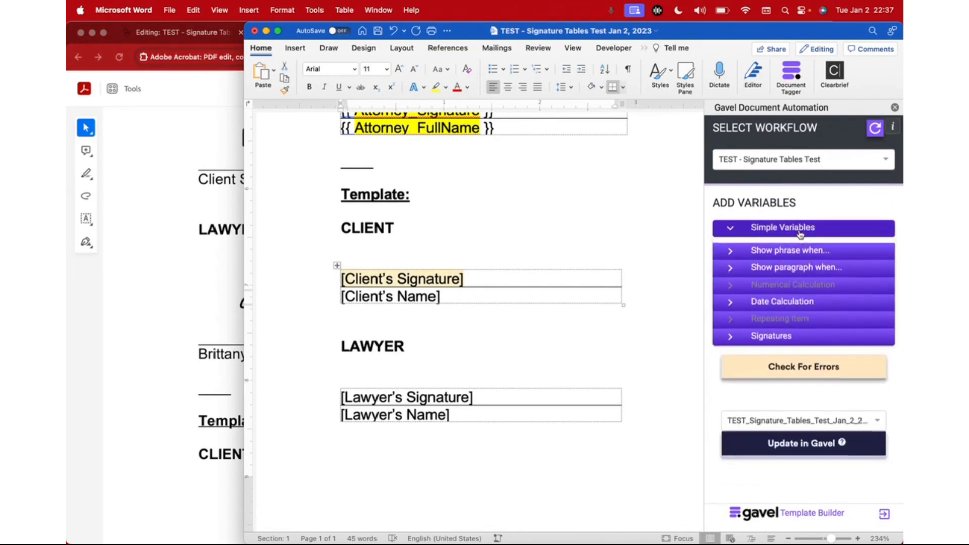
{"action": "left_click", "coordinate": [802, 230]}
{"action": "left_click", "coordinate": [791, 158]}
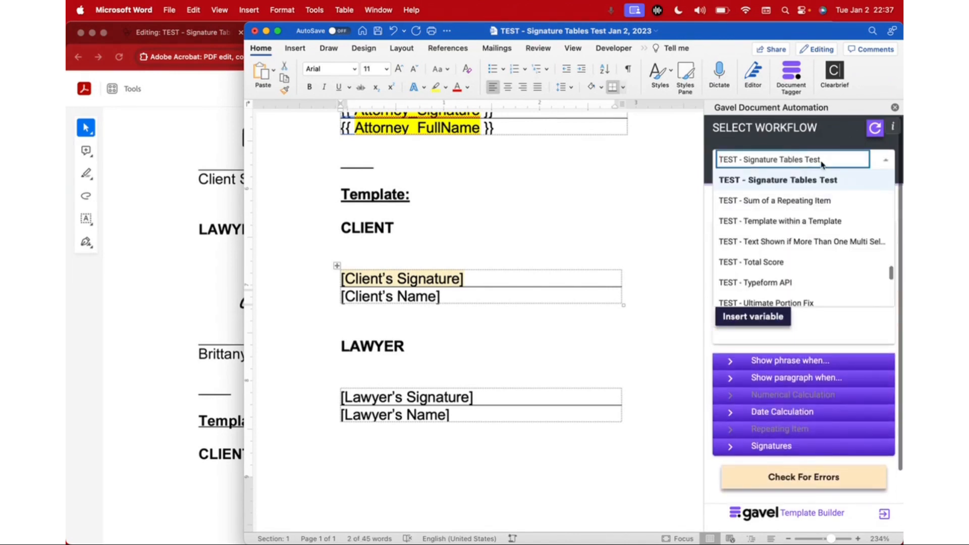
{"action": "left_click", "coordinate": [877, 163]}
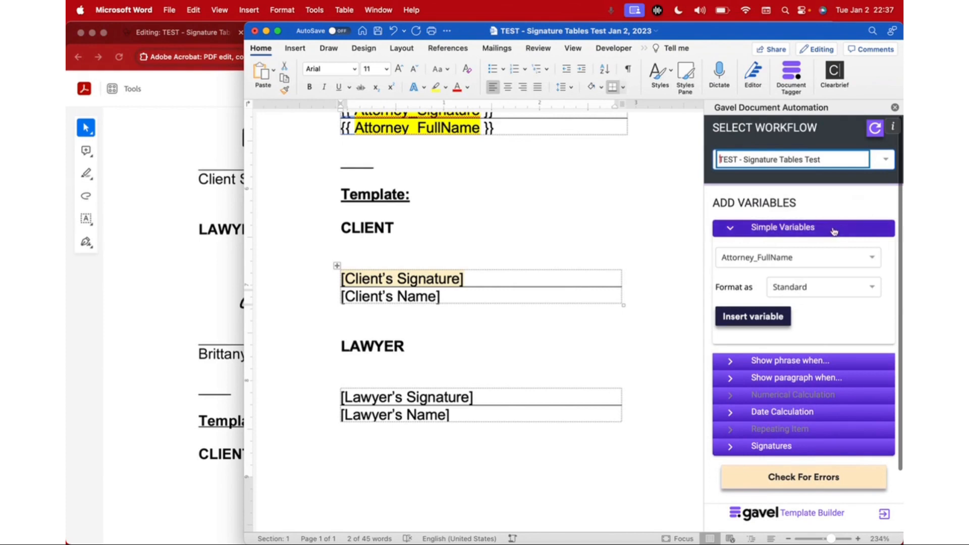
{"action": "left_click", "coordinate": [767, 260]}
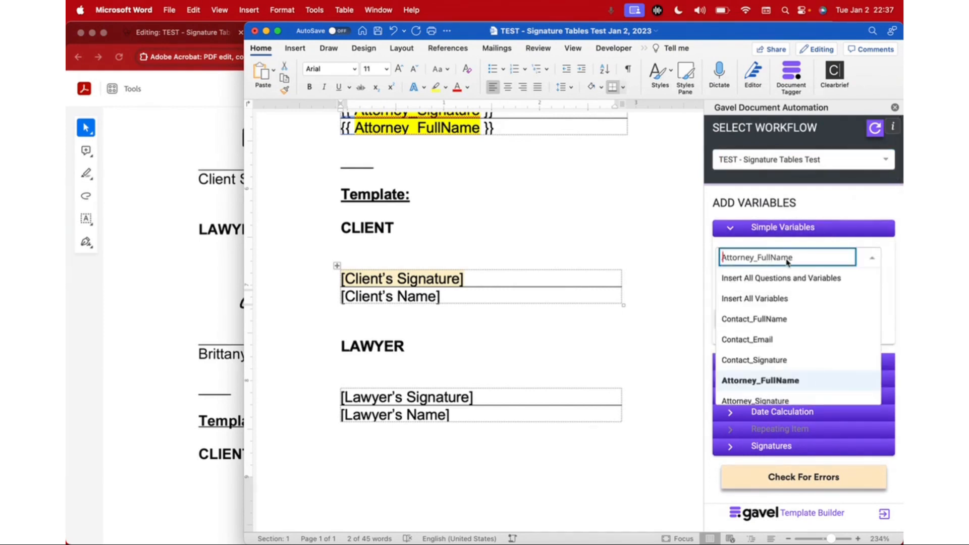
{"action": "scroll", "coordinate": [791, 331], "scroll_direction": "down", "scroll_amount": 4}
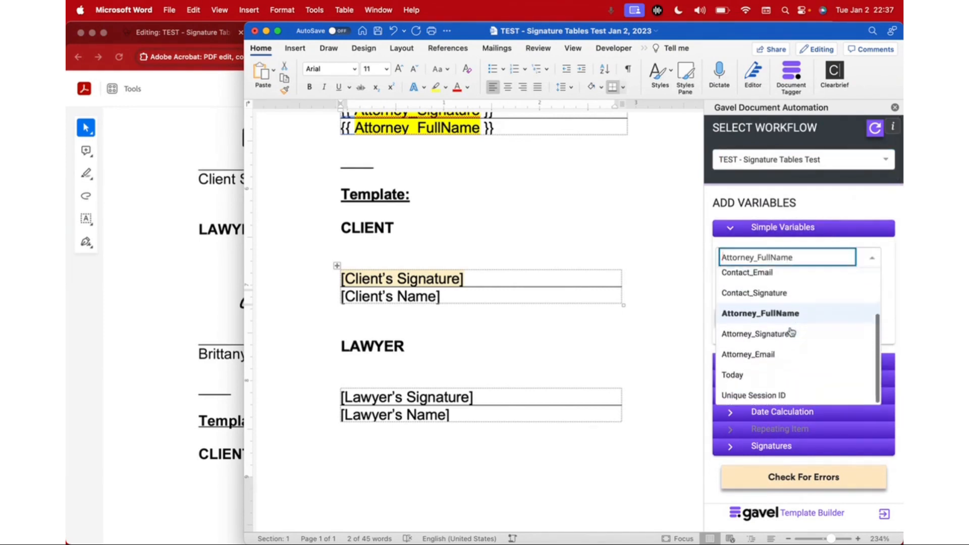
{"action": "scroll", "coordinate": [792, 331], "scroll_direction": "up", "scroll_amount": 2}
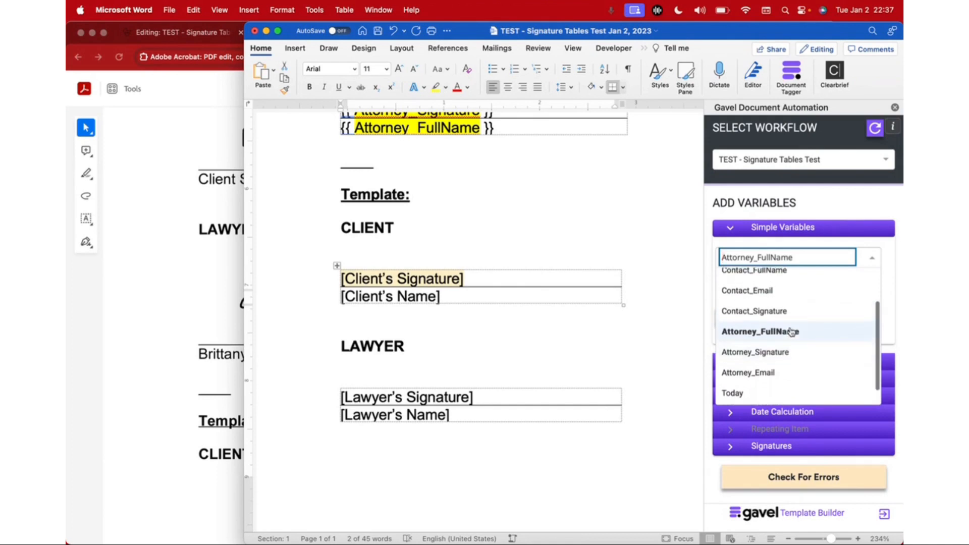
{"action": "left_click", "coordinate": [771, 314]}
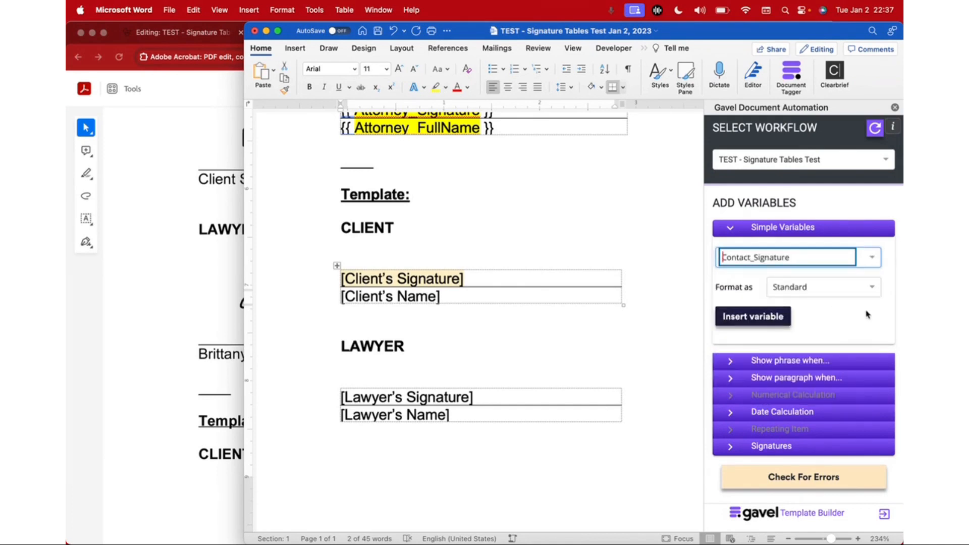
{"action": "left_click", "coordinate": [763, 323]}
Step: Replace the [Client's Name] placeholder with the Contact_FullName variable
{"action": "left_click_drag", "start_coordinate": [457, 297], "coordinate": [339, 297]}
{"action": "left_click", "coordinate": [787, 259]}
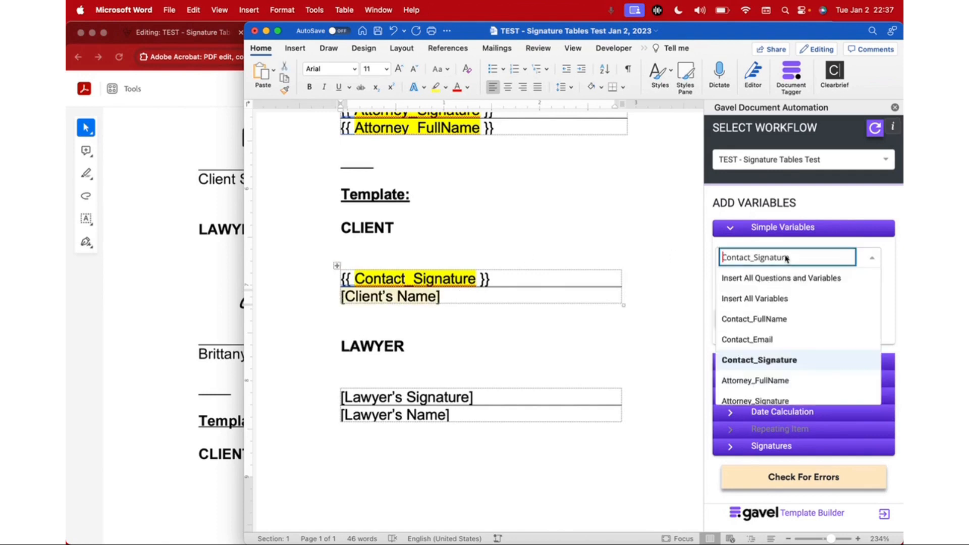
{"action": "left_click", "coordinate": [788, 318]}
{"action": "left_click", "coordinate": [779, 319]}
{"action": "scroll", "coordinate": [479, 388], "scroll_direction": "down", "scroll_amount": 2}
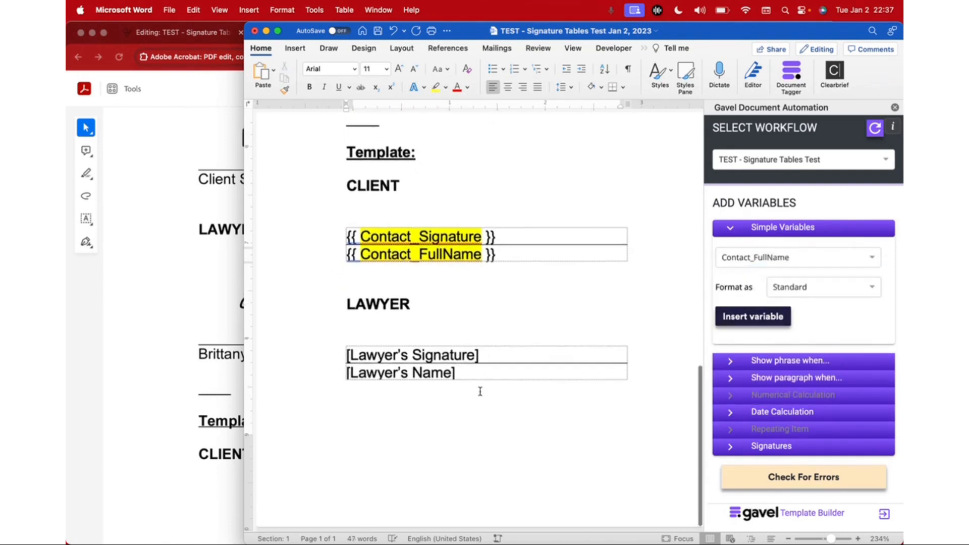
Step: Replace the [Lawyer's Signature] placeholder with the Attorney_Signature variable
{"action": "left_click_drag", "start_coordinate": [472, 356], "coordinate": [359, 356]}
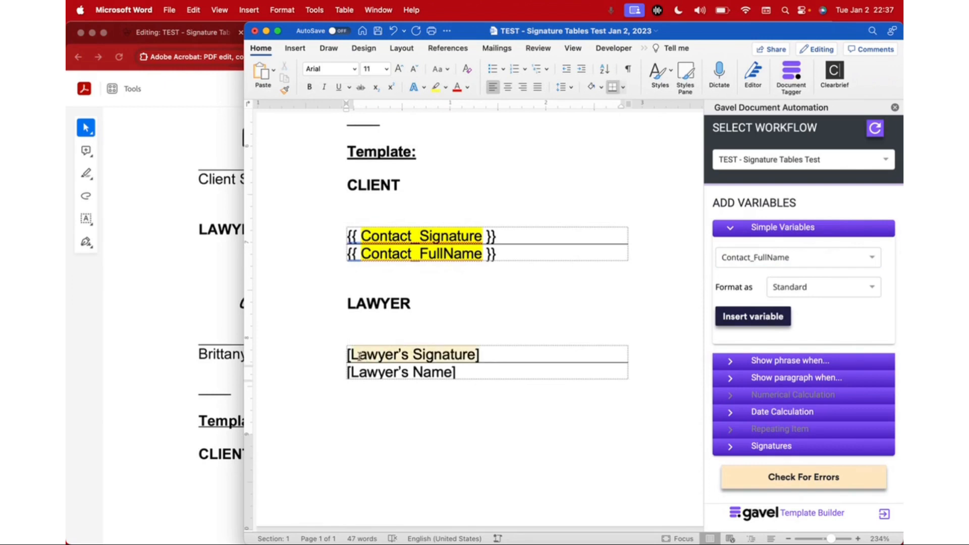
{"action": "left_click", "coordinate": [808, 257]}
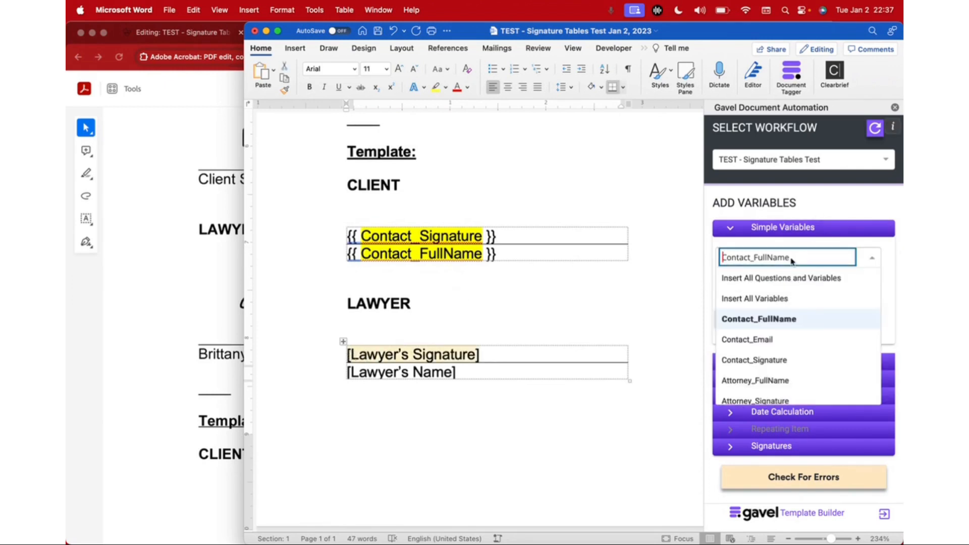
{"action": "left_click", "coordinate": [780, 400]}
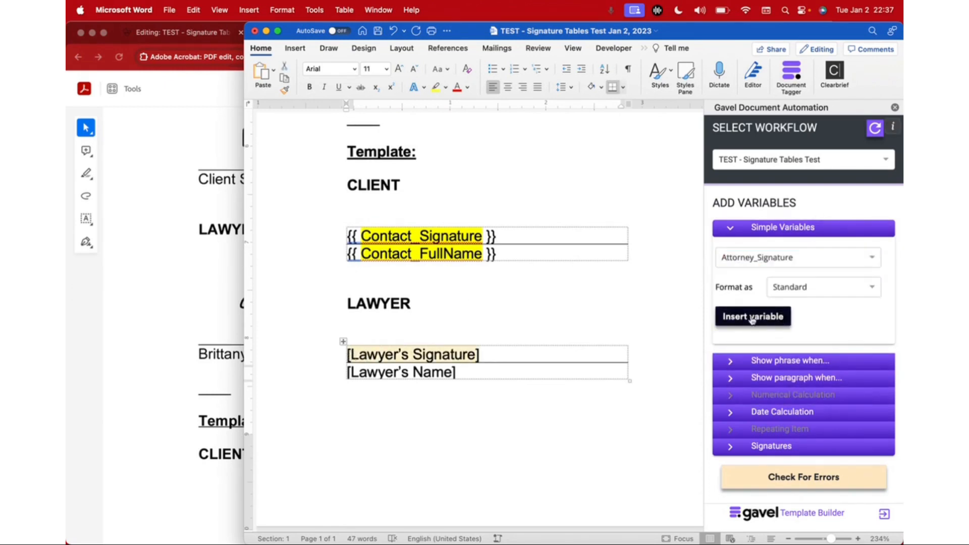
{"action": "left_click", "coordinate": [770, 317]}
Step: Replace the [Lawyer's Name] placeholder with the Attorney_FullName variable
{"action": "left_click_drag", "start_coordinate": [461, 370], "coordinate": [378, 372]}
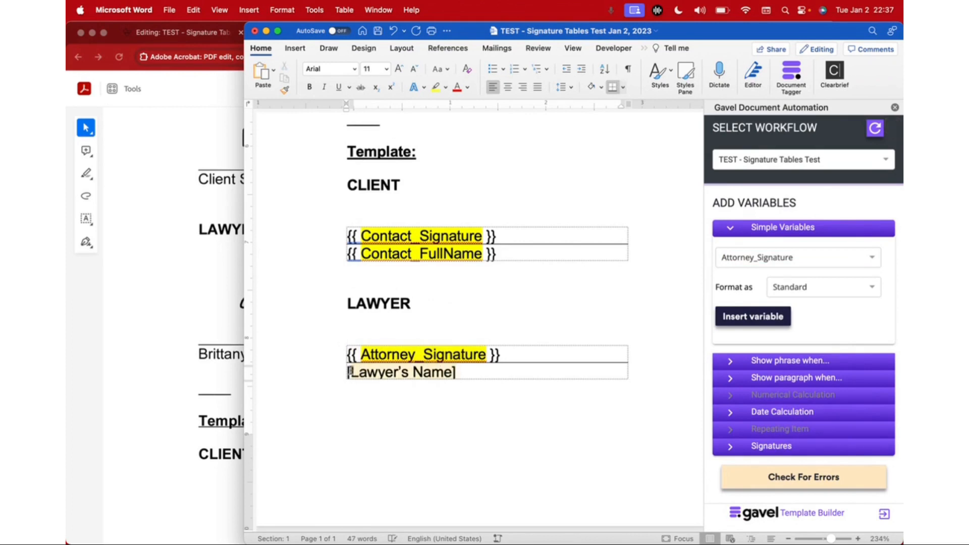
{"action": "left_click", "coordinate": [752, 261]}
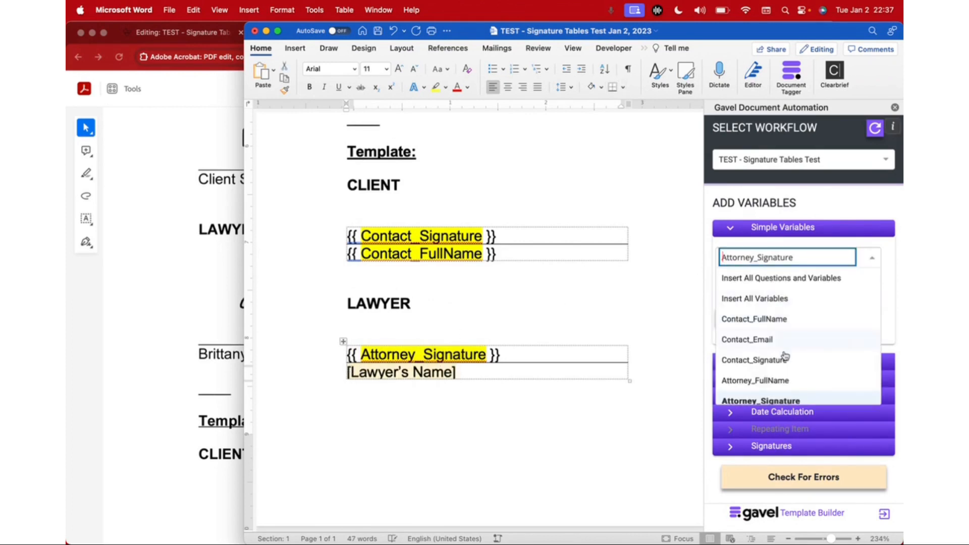
{"action": "left_click", "coordinate": [775, 381]}
{"action": "left_click", "coordinate": [753, 316]}
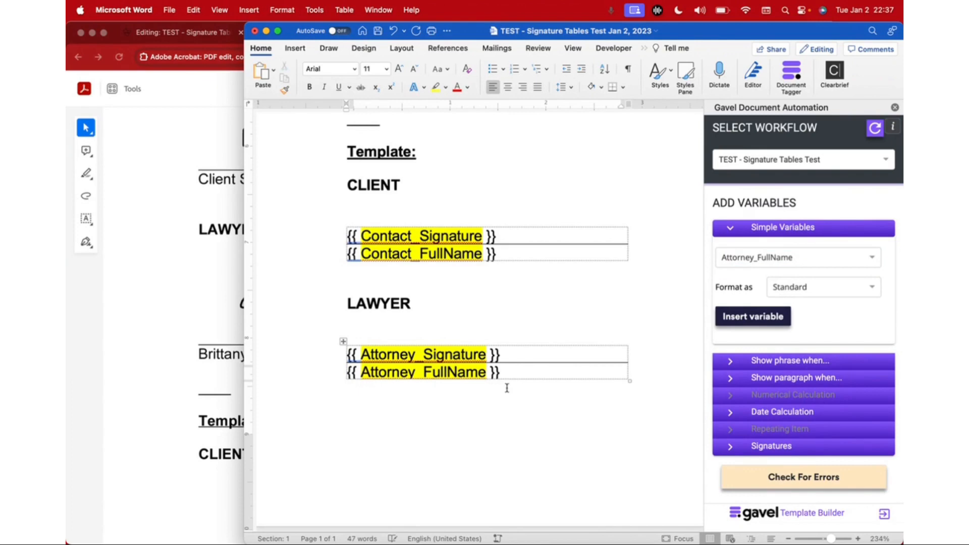
Step: Save the Word template with the new Gavel signature variables
{"action": "key", "text": "super+s"}
{"action": "scroll", "coordinate": [444, 330], "scroll_direction": "up", "scroll_amount": 15}
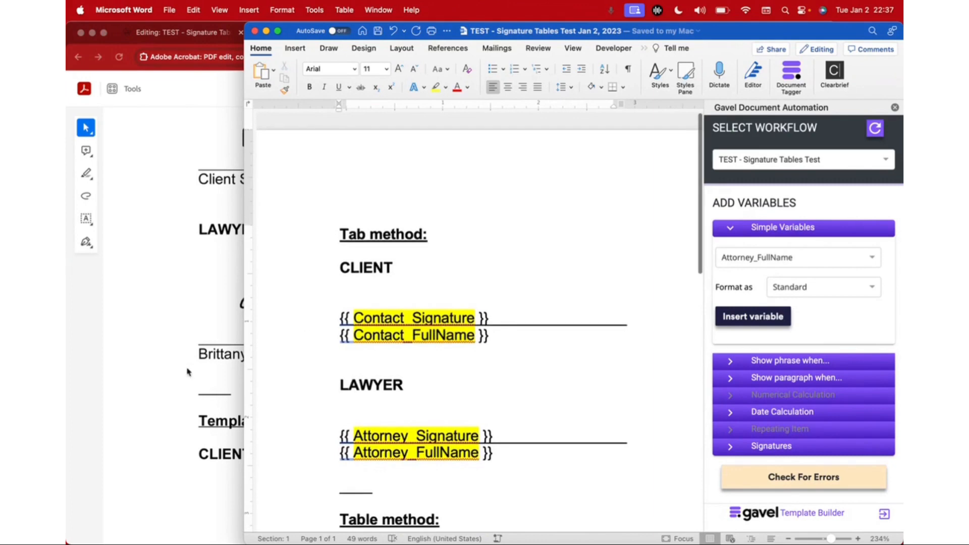
{"action": "scroll", "coordinate": [435, 301], "scroll_direction": "down", "scroll_amount": 10}
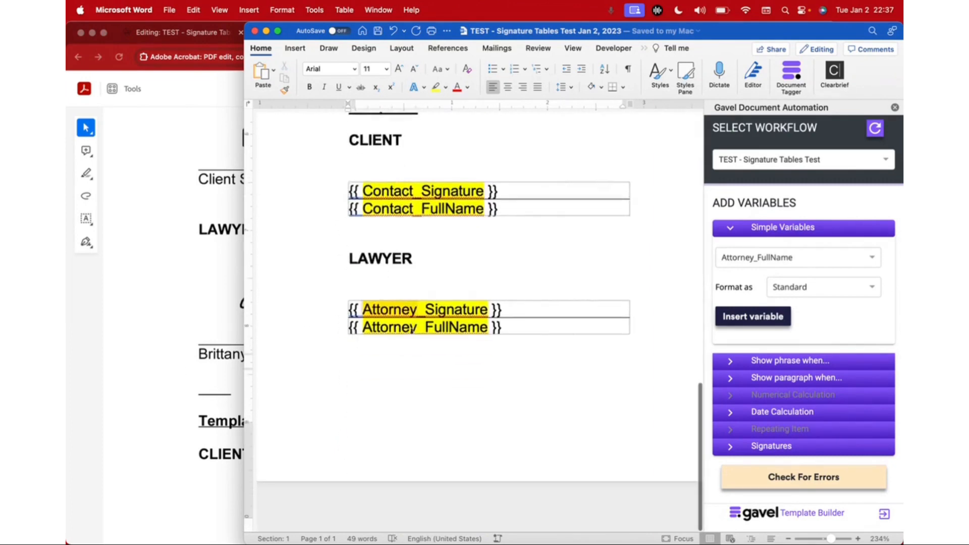
Step: Switch to the browser to review the signed PDF output for both signature methods, then open the Gavel builder tab
{"action": "left_click", "coordinate": [182, 425]}
{"action": "scroll", "coordinate": [392, 403], "scroll_direction": "up", "scroll_amount": 15}
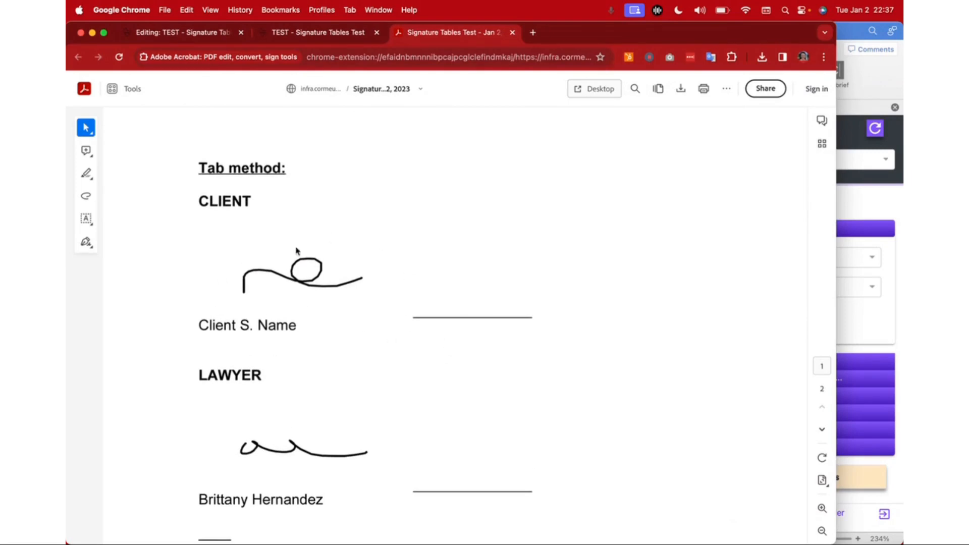
{"action": "scroll", "coordinate": [277, 310], "scroll_direction": "down", "scroll_amount": 10}
{"action": "scroll", "coordinate": [277, 309], "scroll_direction": "up", "scroll_amount": 2}
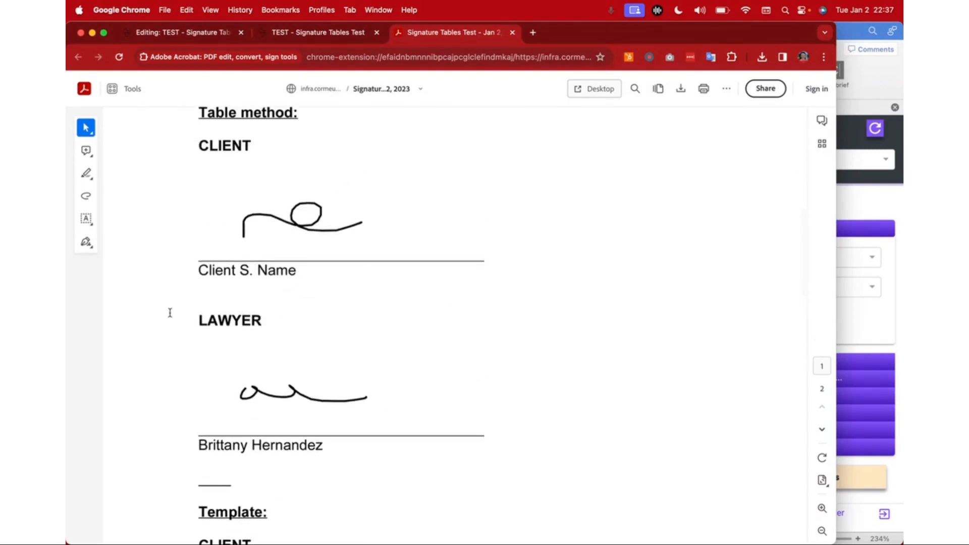
{"action": "scroll", "coordinate": [373, 477], "scroll_direction": "up", "scroll_amount": 13}
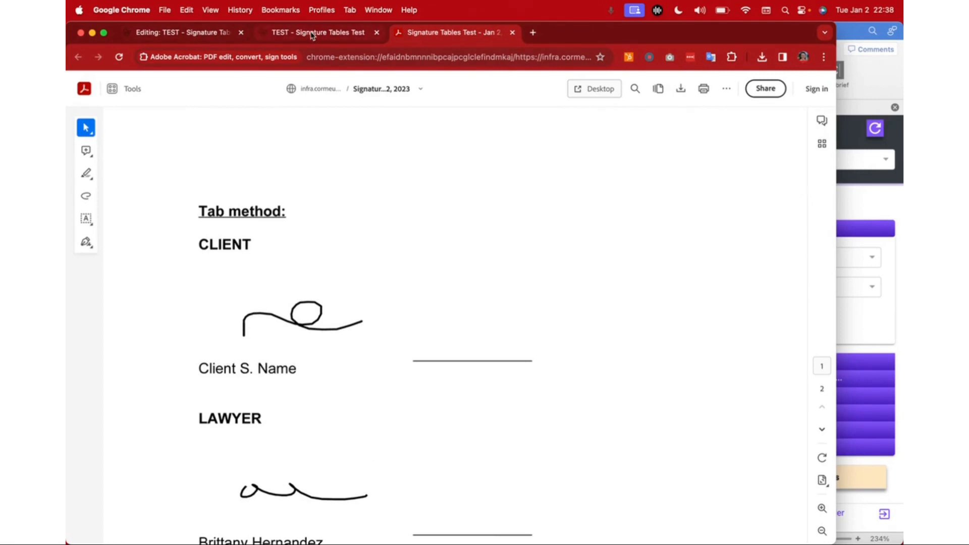
{"action": "left_click", "coordinate": [207, 35]}
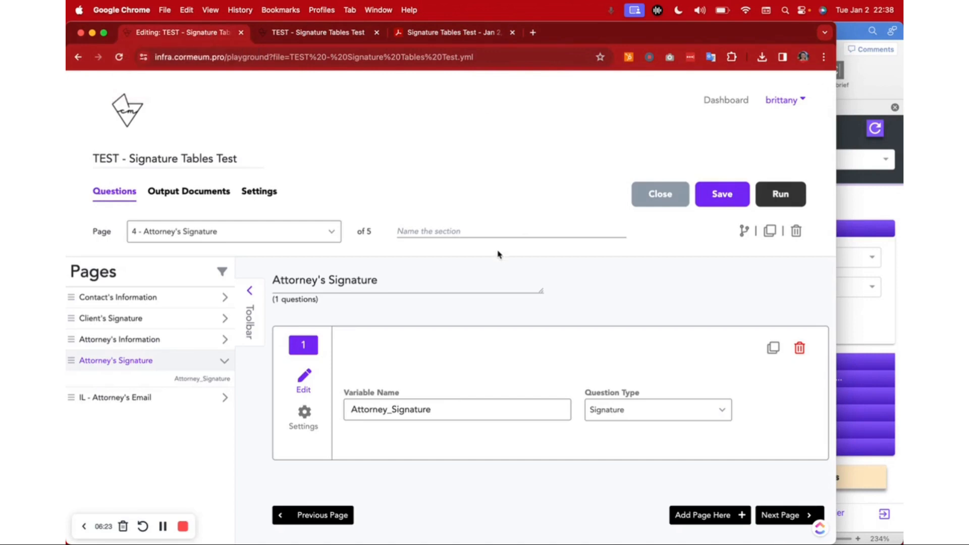